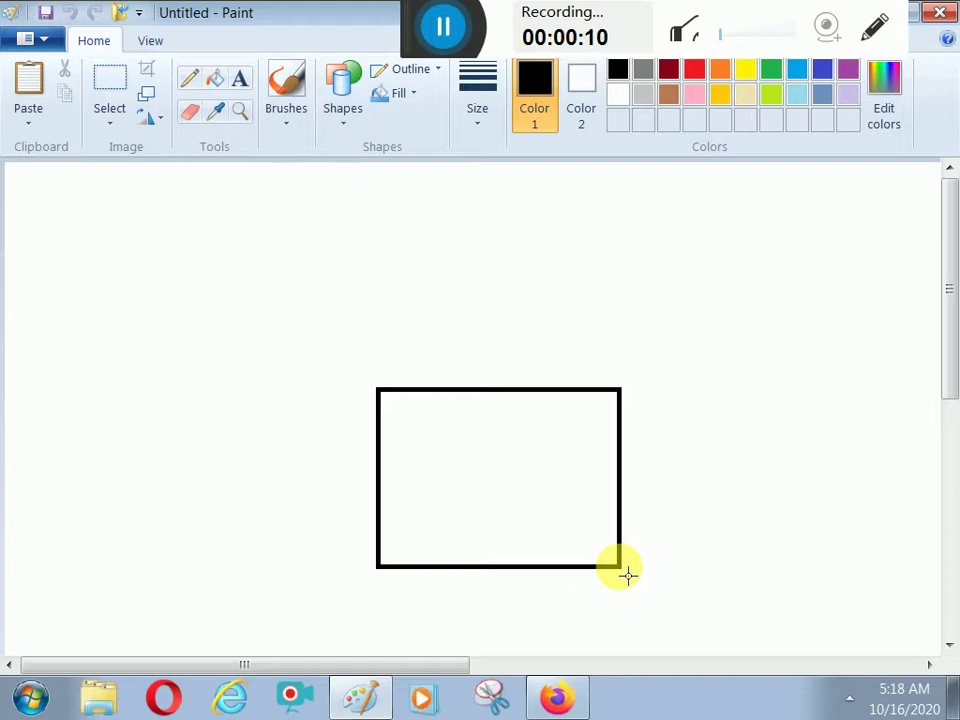
Step: Move the black rectangle straight down to the lower part of the canvas and deselect it
mouse_move(516, 501)
left_mouse_down()
mouse_move(514, 557)
mouse_move(540, 572)
left_mouse_up()
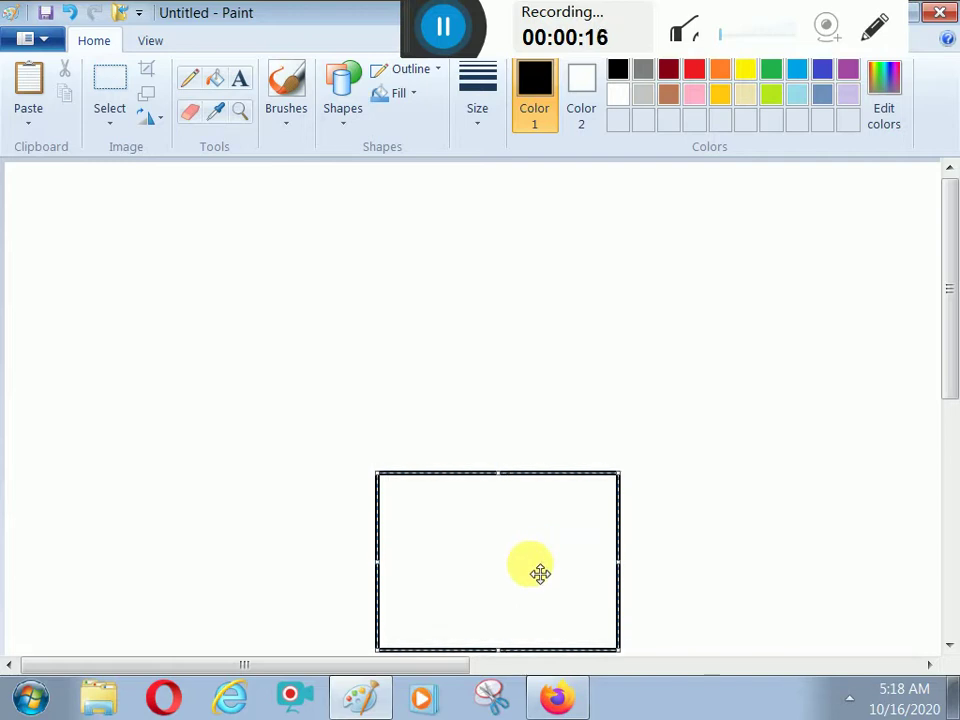
left_click(437, 417)
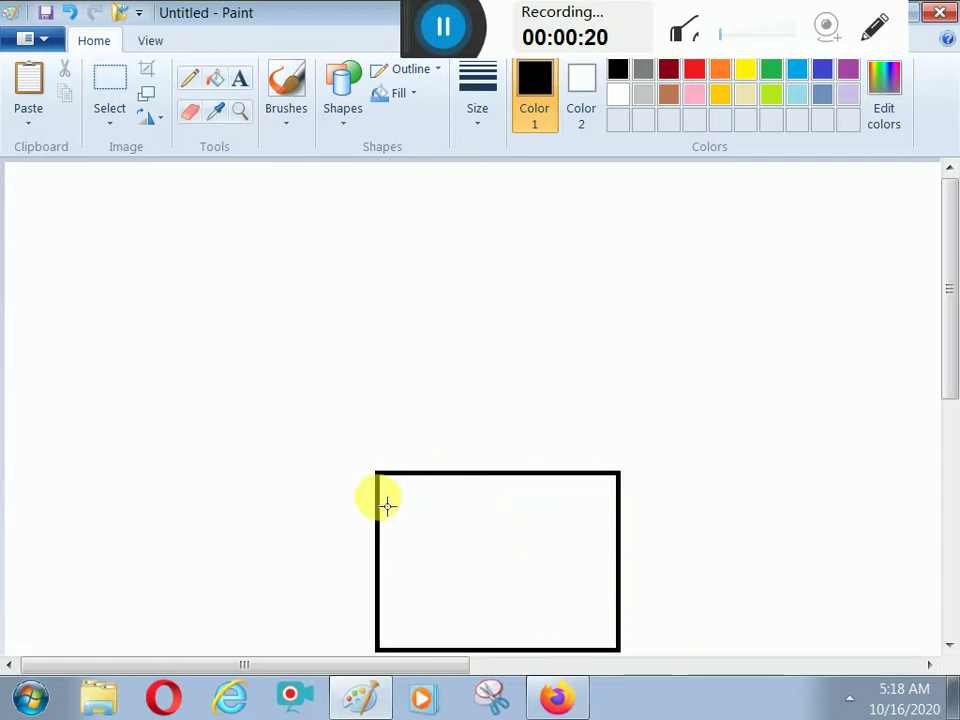
Step: Erase a short section of both side lines just below the rectangle's upper edge
left_click_drag(378, 497, 610, 497)
key("ctrl+z")
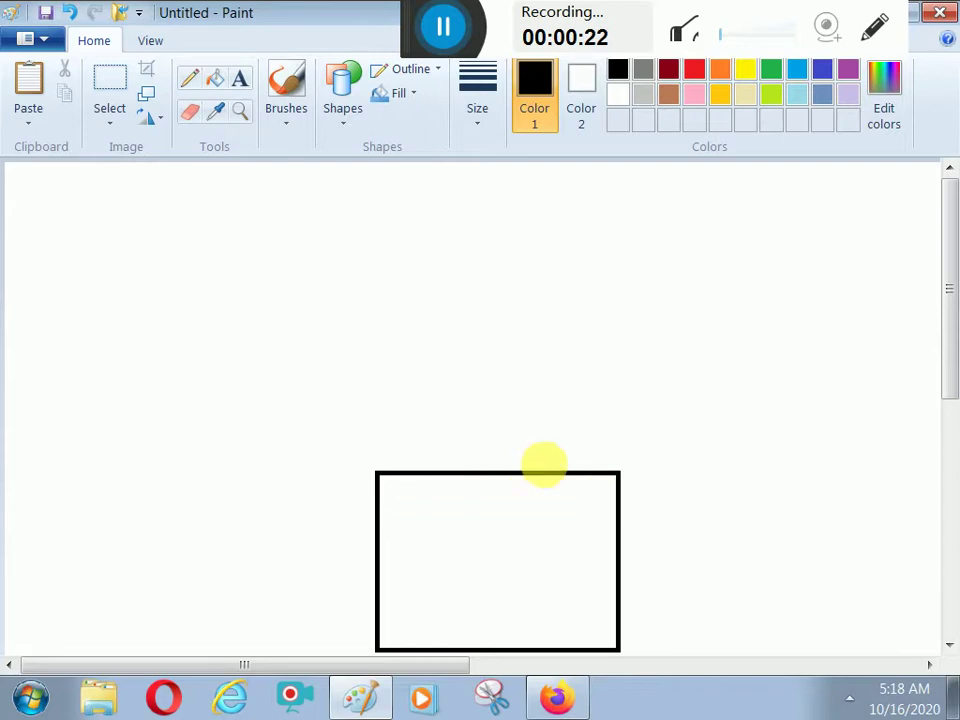
left_click(189, 111)
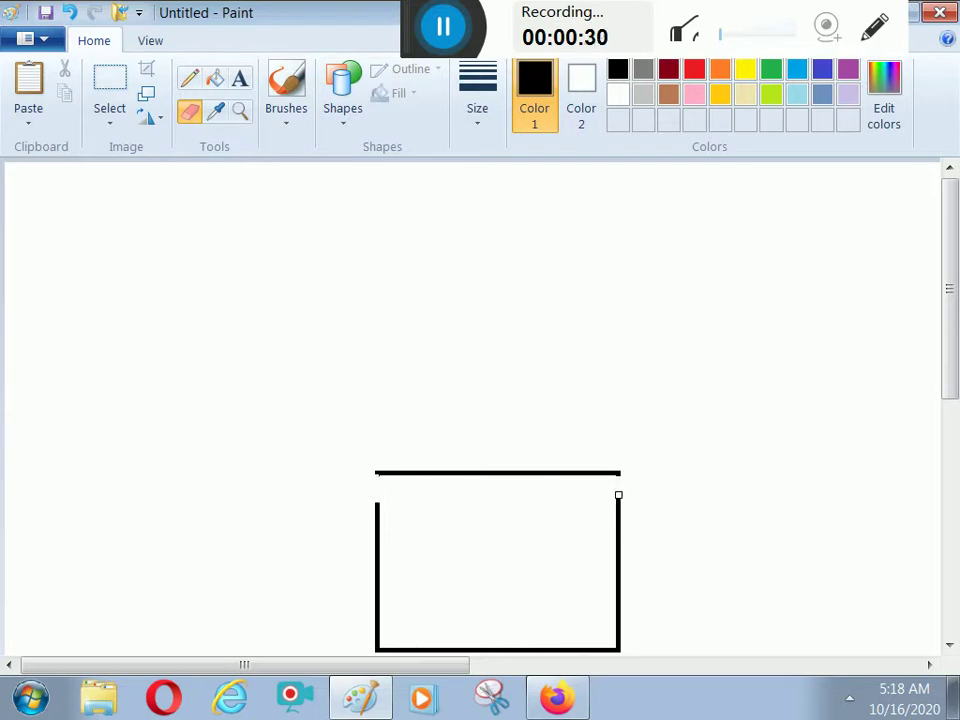
Step: Draw a thin rectangle slightly wider than the pot over the erased gap as its rim, aligning its upper edge and widening it to the right
left_click(352, 120)
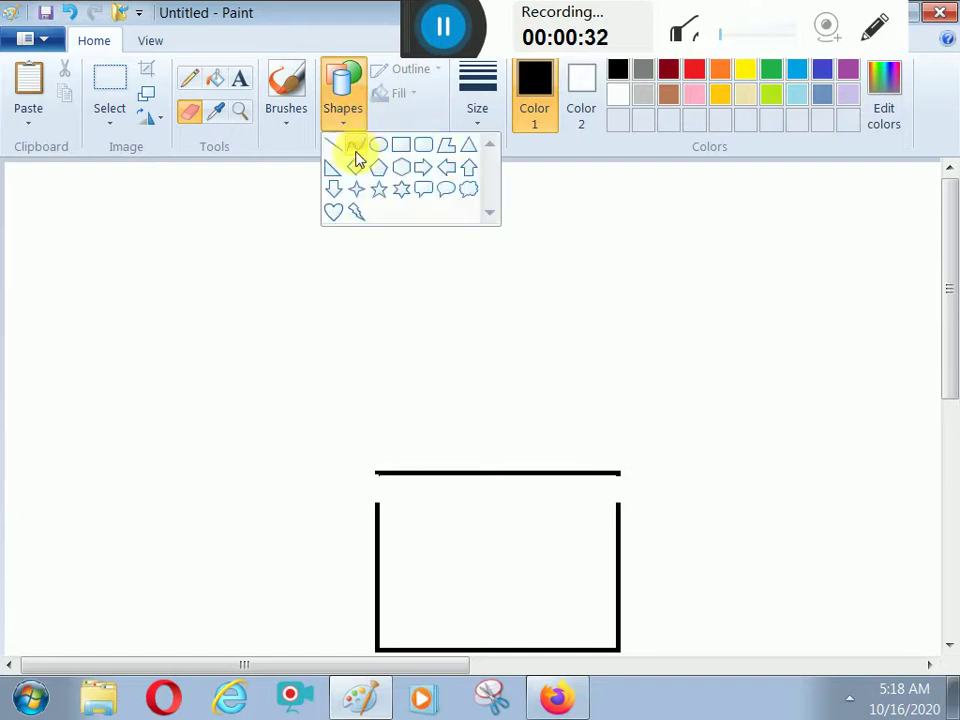
left_click(398, 150)
left_click(401, 150)
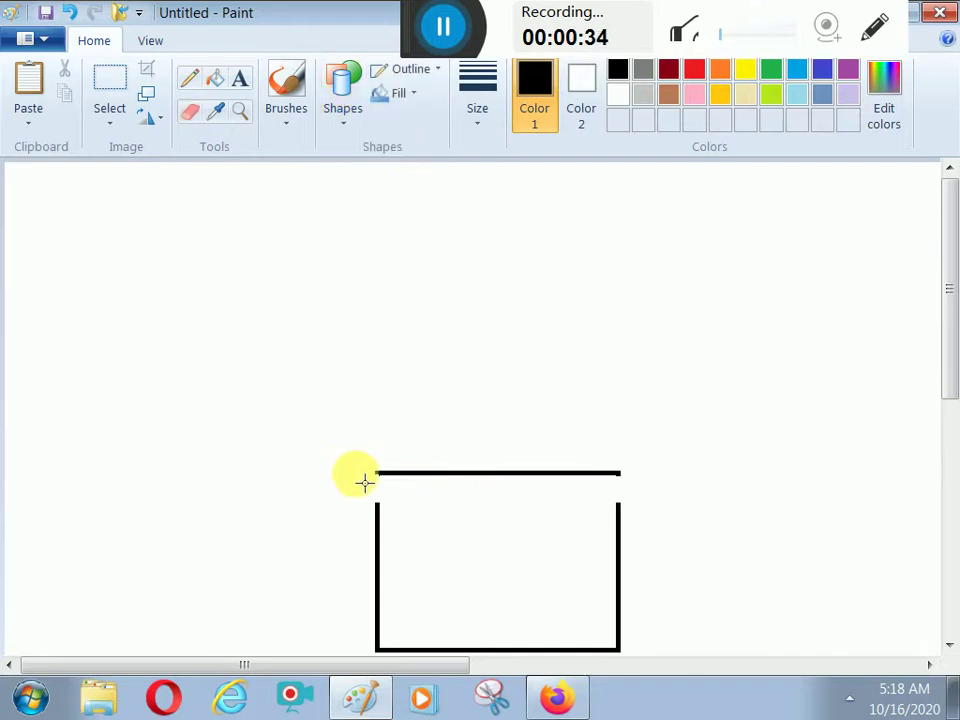
mouse_move(356, 470)
left_mouse_down()
mouse_move(482, 514)
mouse_move(645, 514)
mouse_move(634, 514)
left_mouse_up()
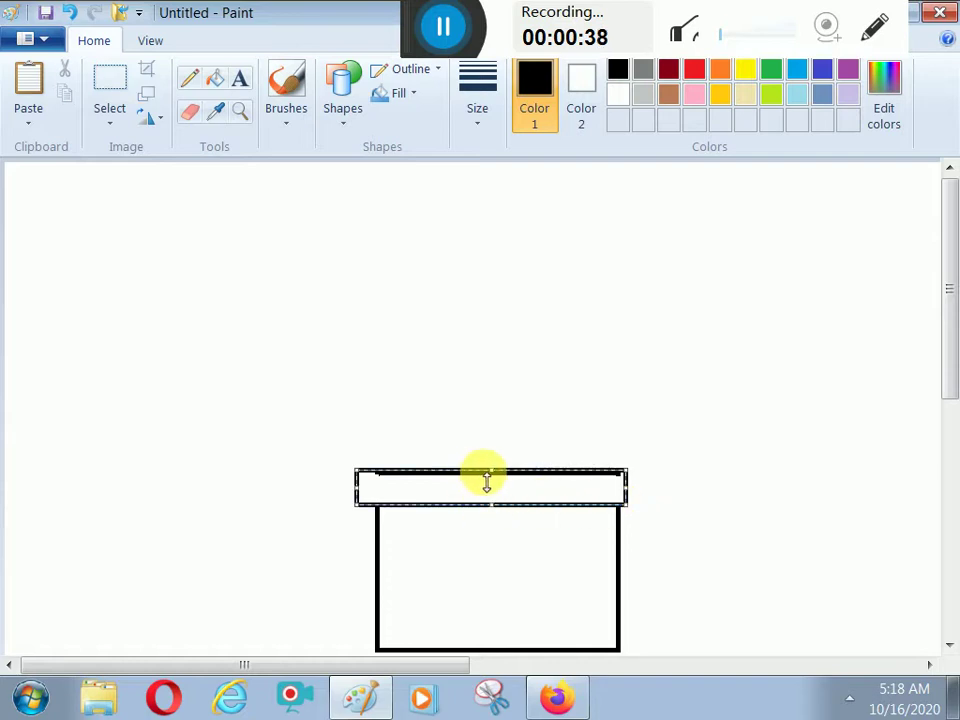
left_click_drag(489, 473, 498, 481)
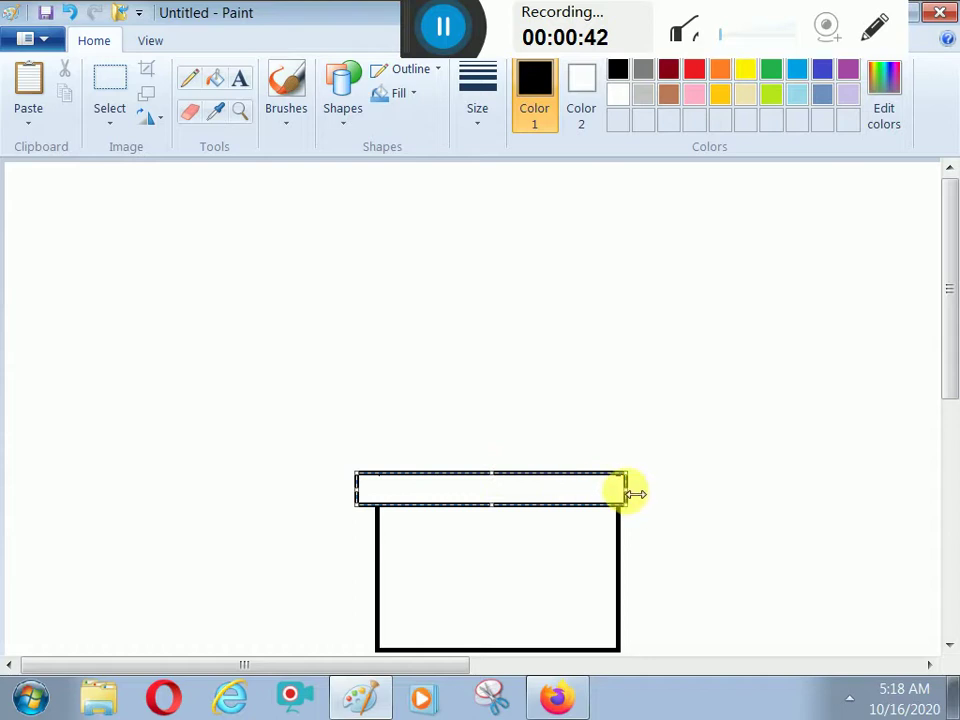
left_click_drag(640, 495, 644, 495)
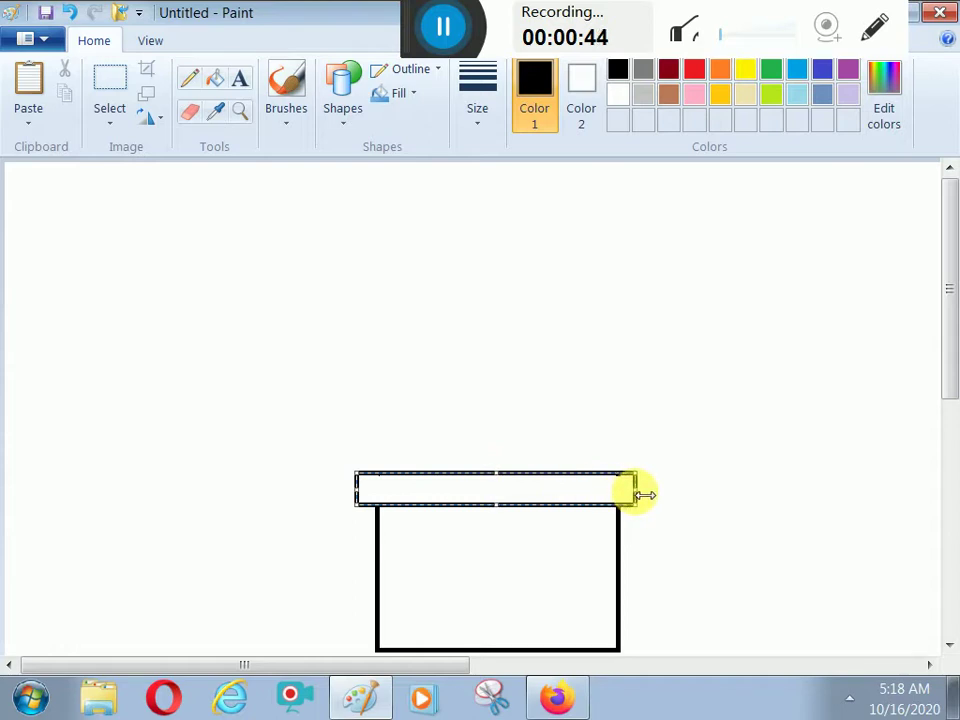
left_click(536, 416)
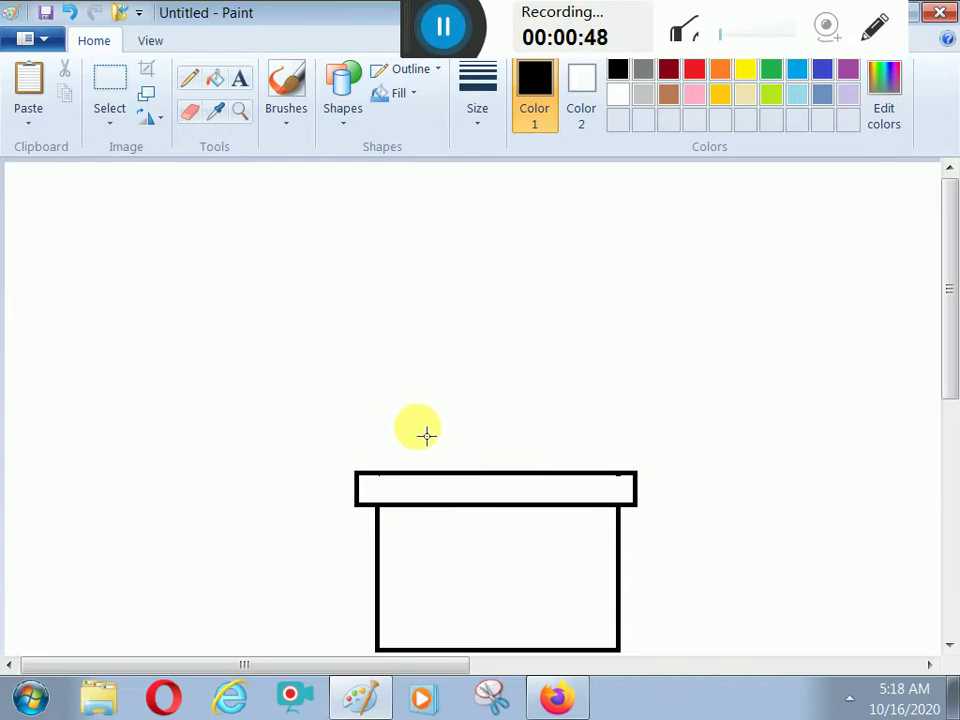
Step: Draw a black circle centred high above the pot as the flower's upper-right petal
left_click(342, 120)
left_click(378, 147)
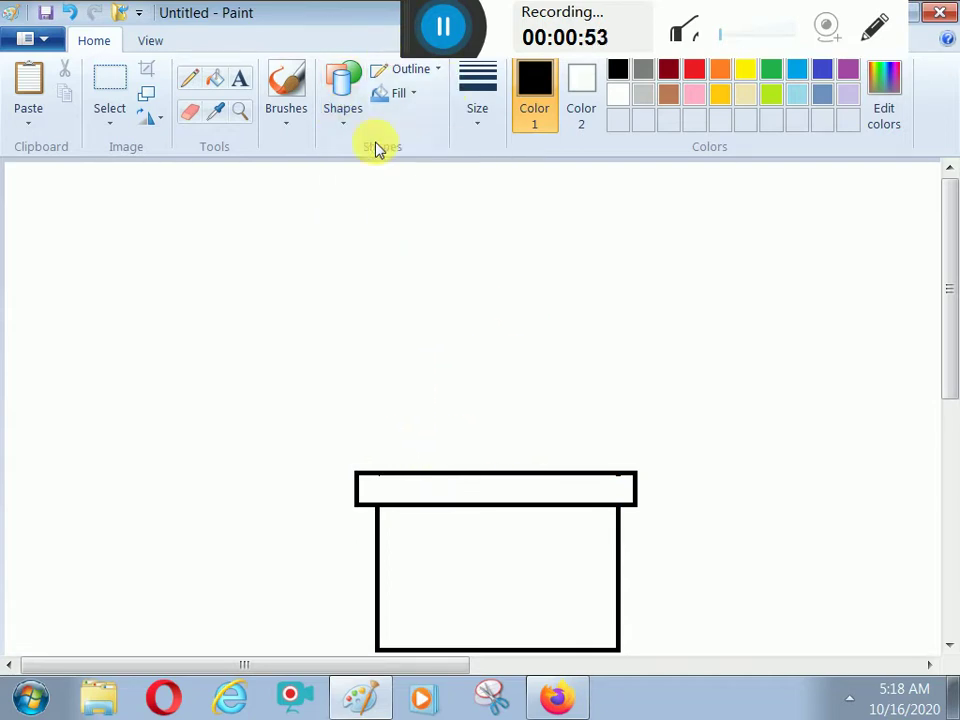
left_click_drag(445, 193, 544, 281)
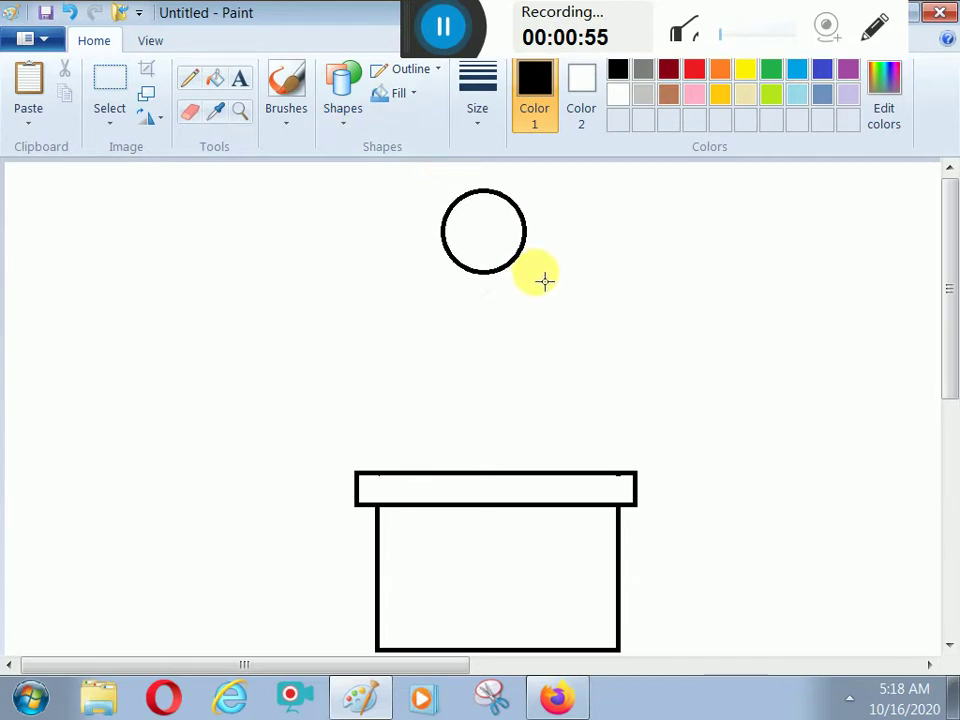
left_click_drag(360, 203, 480, 300)
right_click(480, 299)
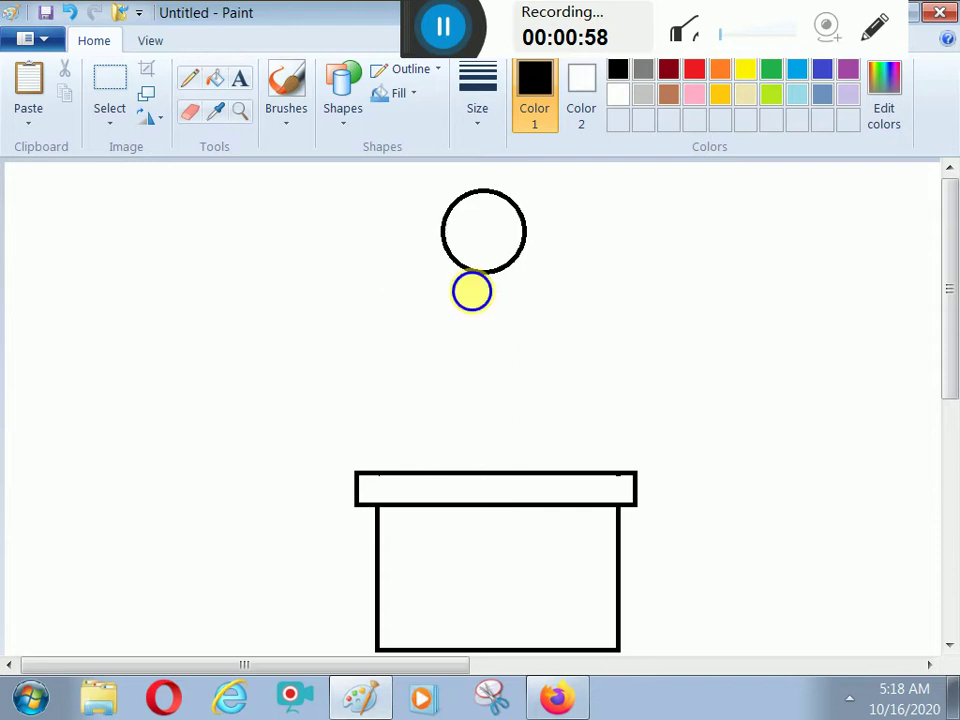
left_click_drag(383, 209, 479, 278)
right_click(479, 278)
Step: Draw two similar circles as the flower's upper-left and lower-left petals, overlapping the existing petal
left_click_drag(383, 194, 470, 298)
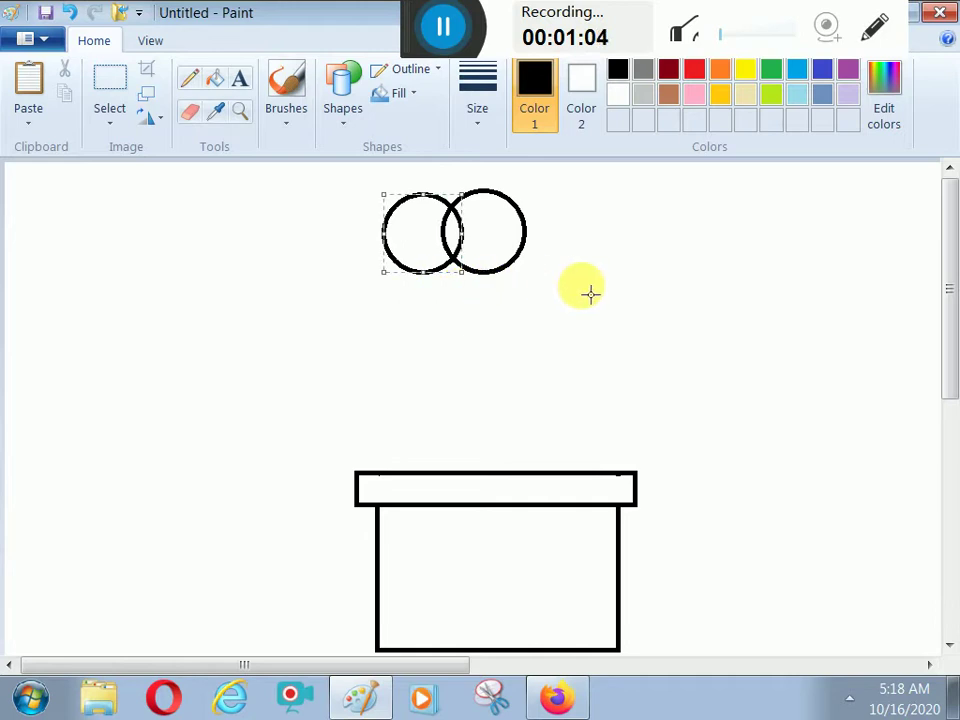
left_click(589, 294)
left_click_drag(394, 247, 495, 334)
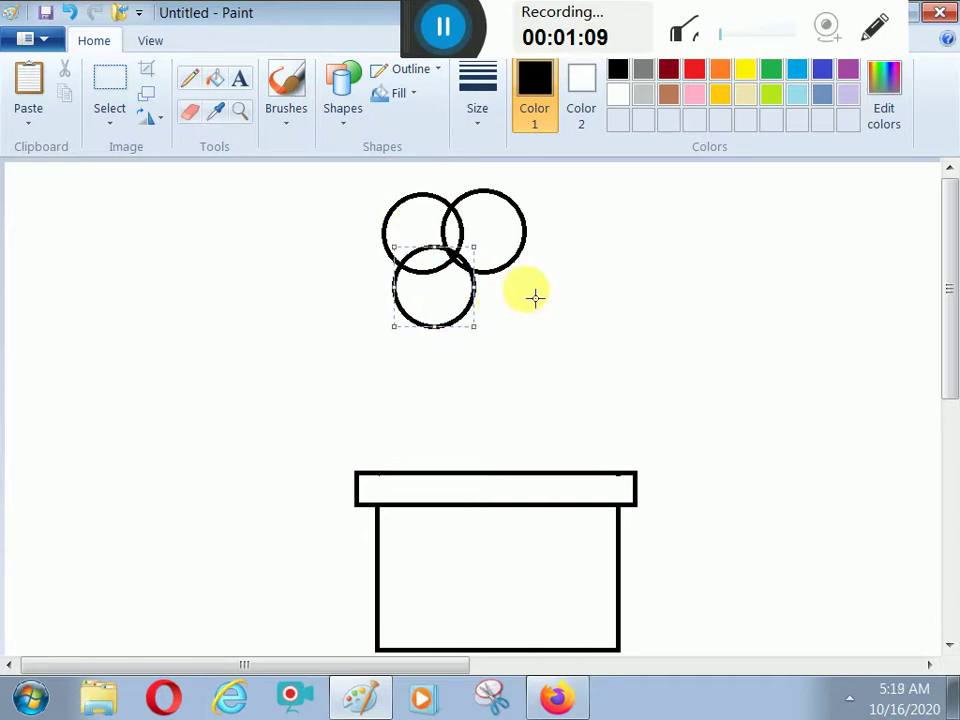
left_click(505, 300)
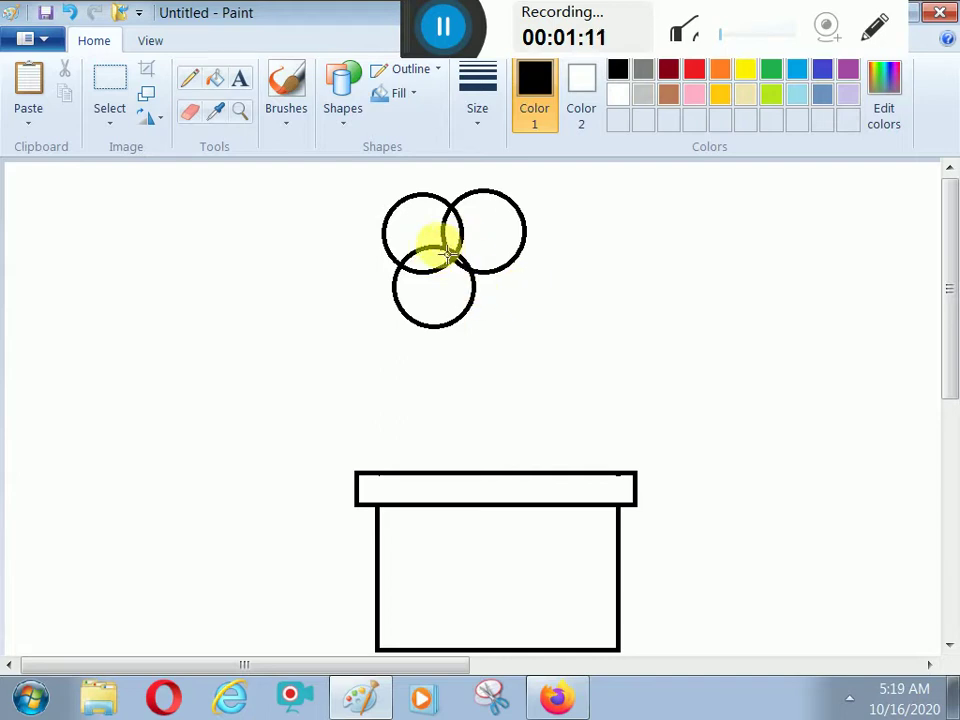
left_click_drag(442, 246, 551, 324)
left_click(585, 325)
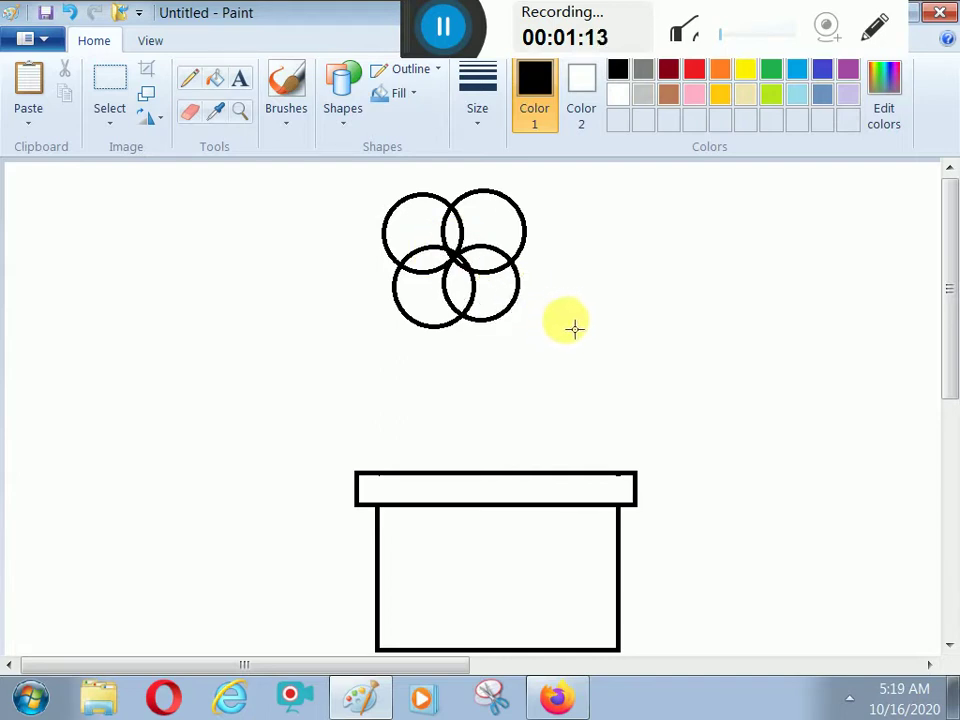
key("ctrl+z")
Step: Draw the lower-right petal circle and enlarge it up and left so that it overlaps the other three petals
left_click_drag(458, 250, 529, 318)
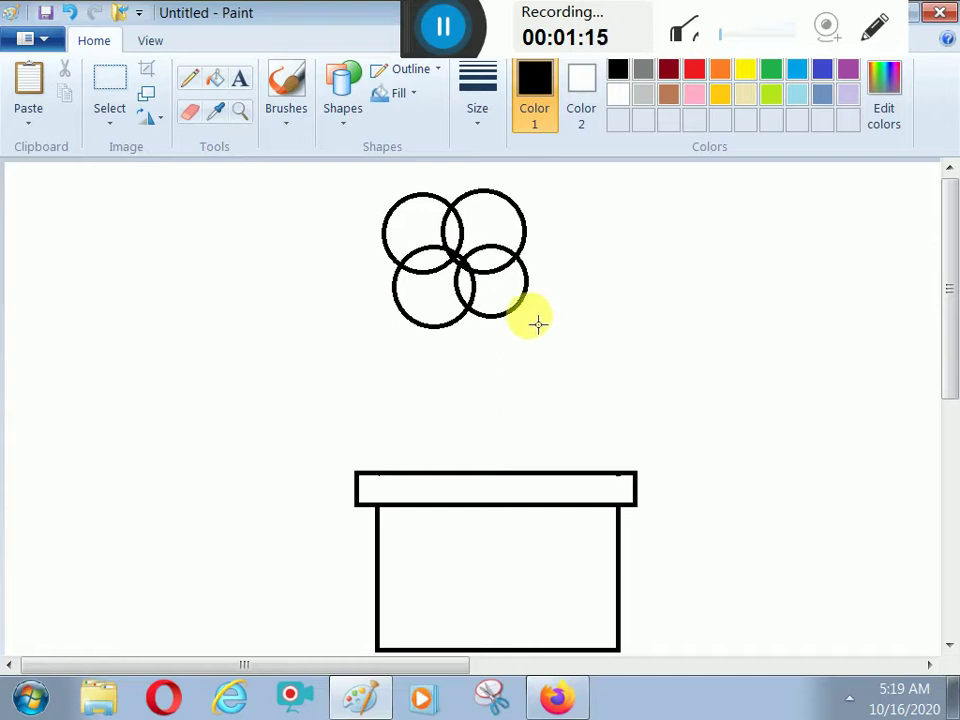
left_click_drag(458, 256, 450, 240)
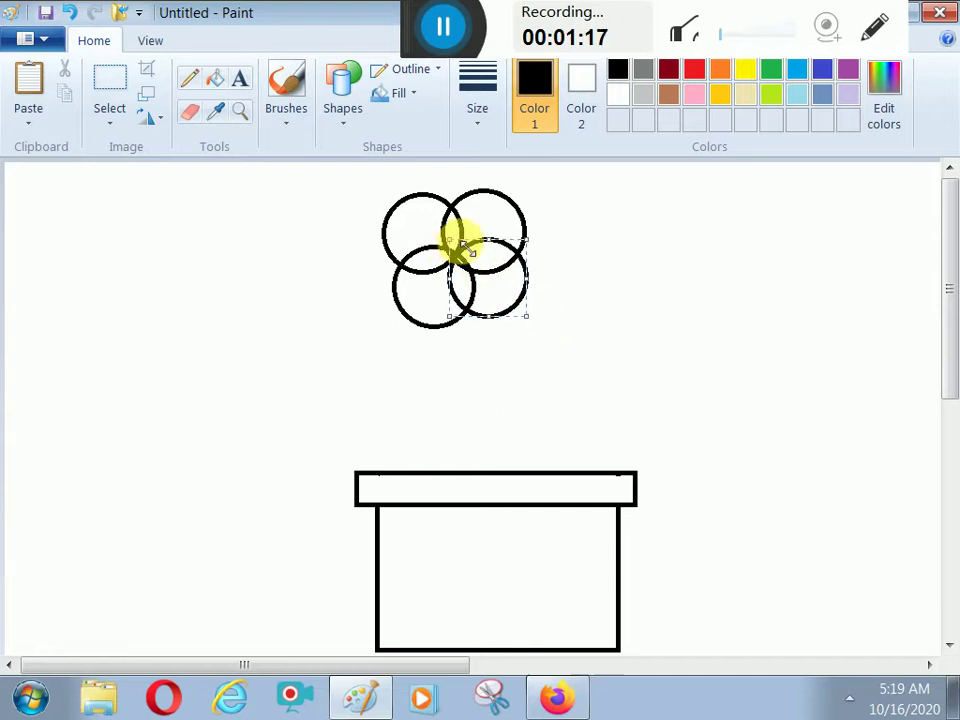
left_click(596, 261)
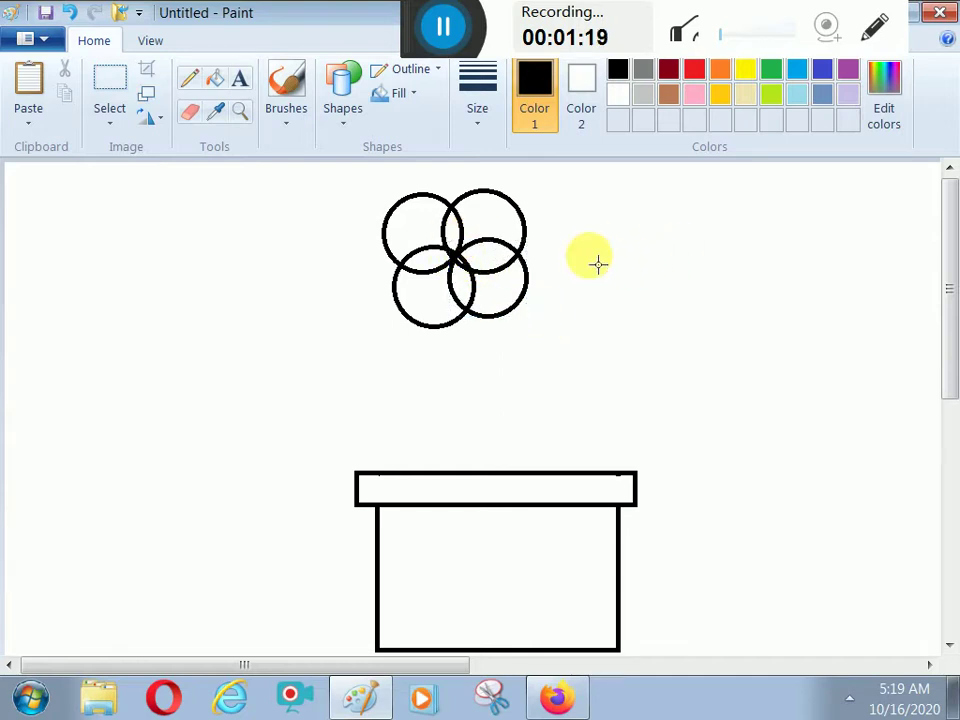
Step: Erase the overlapping arcs inside the four petals and draw a small circle at the flower's centre
left_click(191, 112)
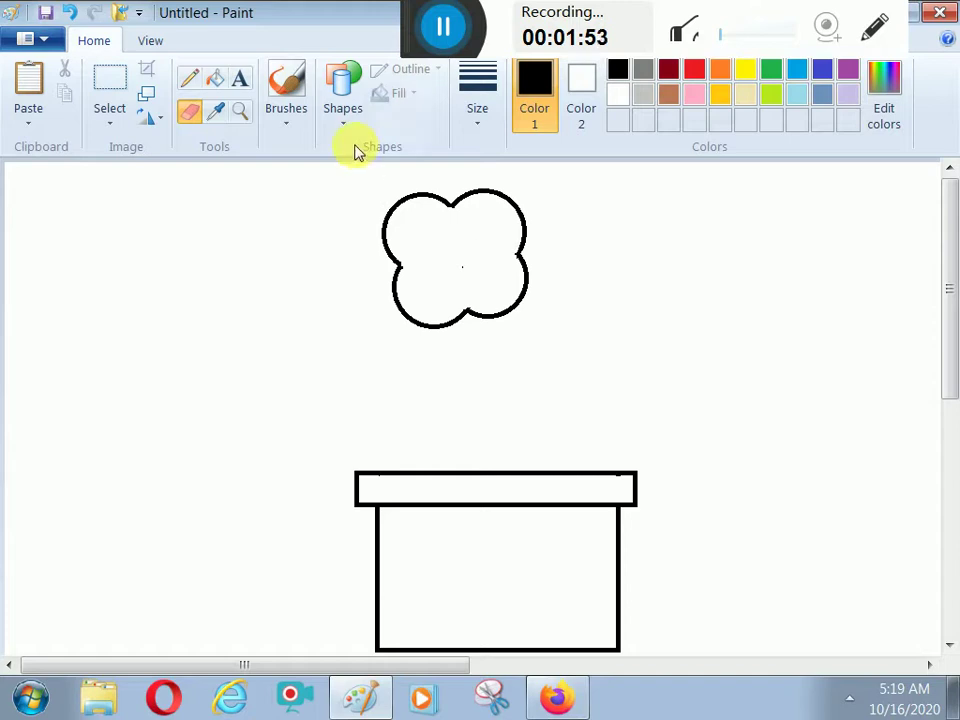
left_click(356, 105)
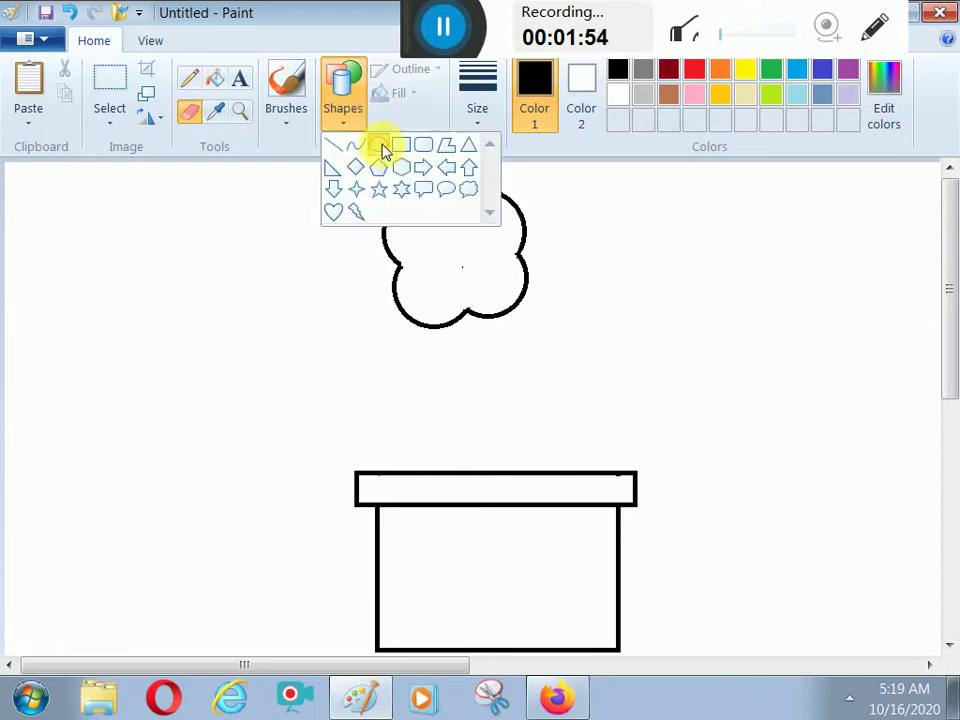
left_click(381, 146)
left_click_drag(436, 245, 473, 281)
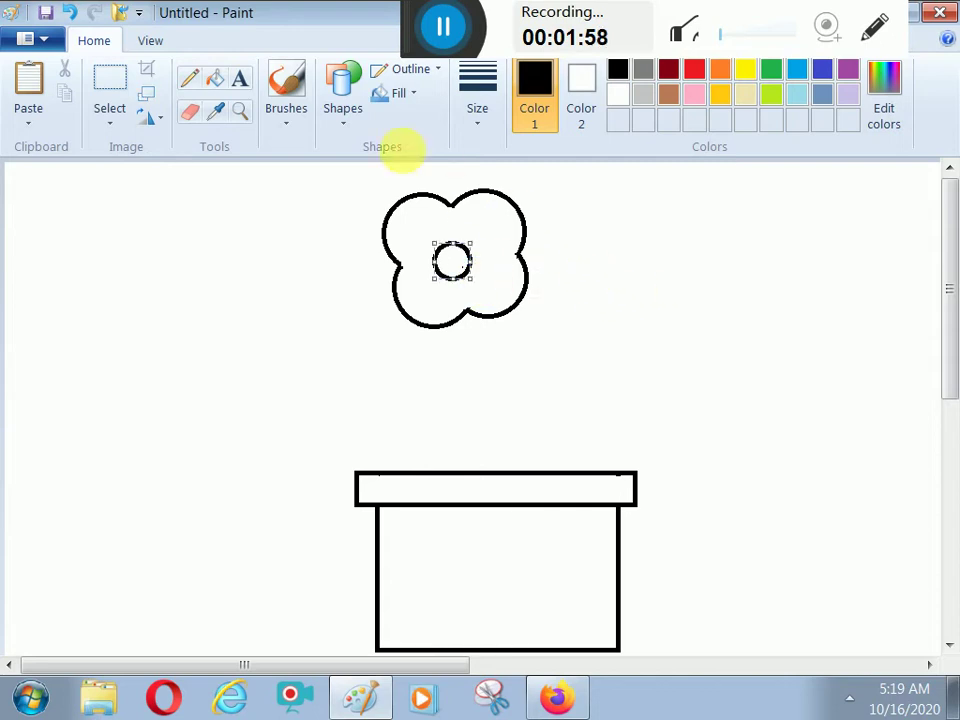
Step: Switch to the Curve shape for the flower's stem
left_click(342, 110)
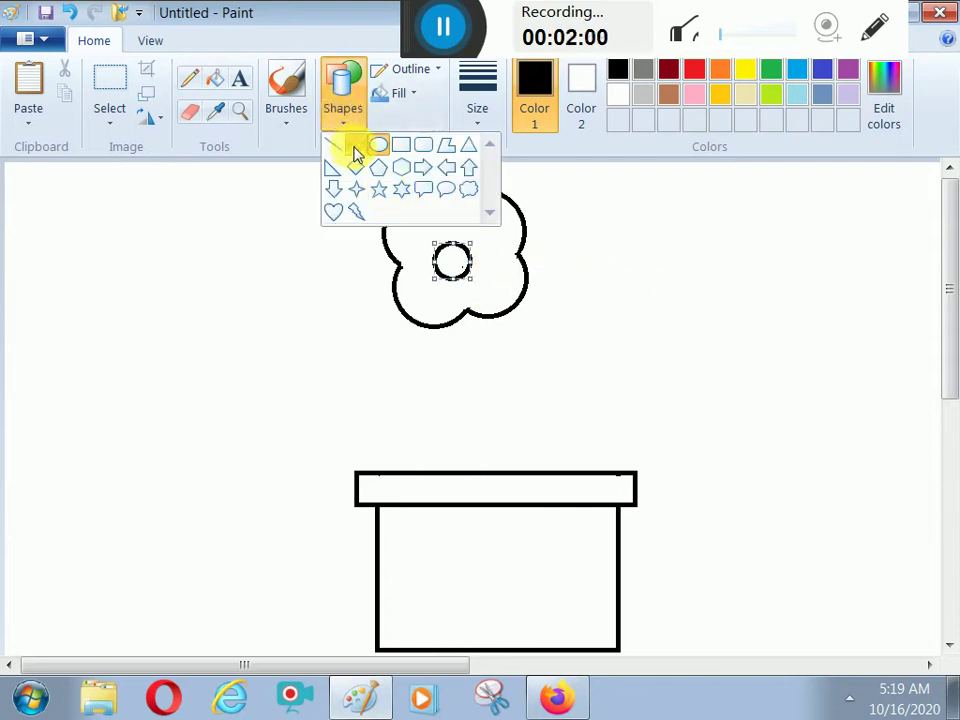
left_click(354, 148)
mouse_move(465, 313)
left_mouse_down()
mouse_move(507, 347)
mouse_move(505, 456)
left_mouse_up()
key("ctrl+z")
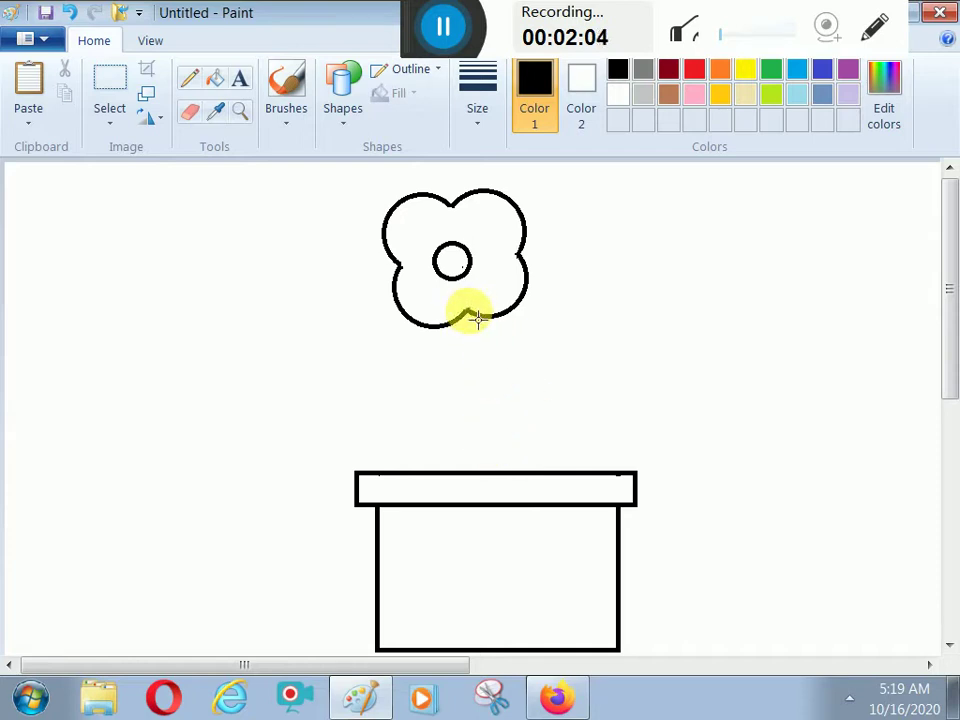
left_click_drag(478, 320, 510, 409)
key("ctrl+z")
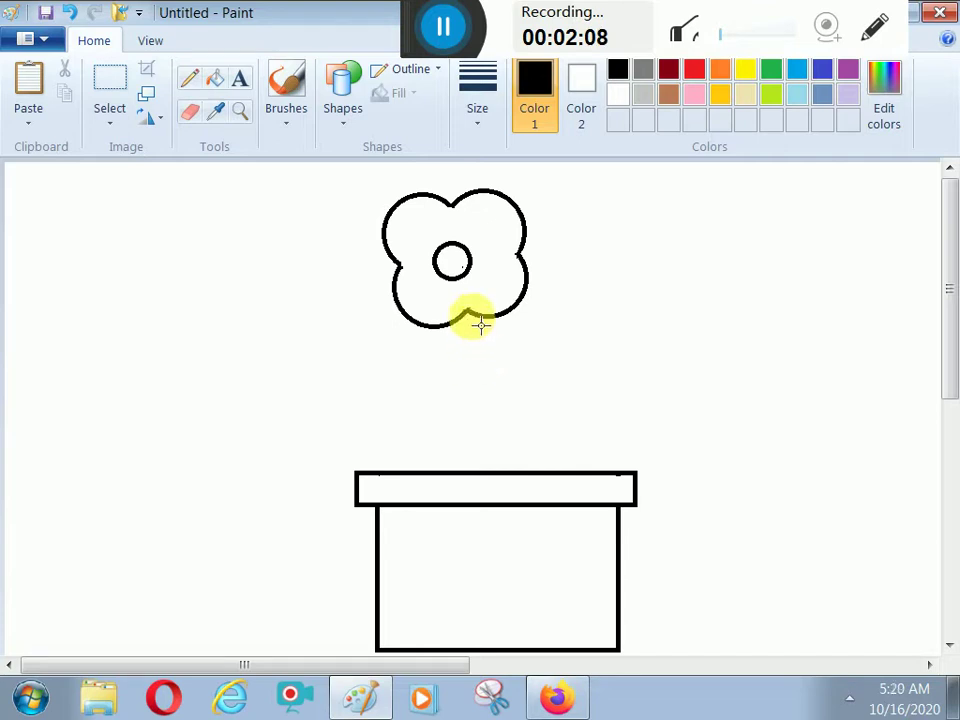
Step: Draw the stem as a curve from the notch beneath the flower to the pot's rim, bowed slightly to the right
mouse_move(466, 315)
left_mouse_down()
mouse_move(521, 456)
mouse_move(512, 479)
left_mouse_up()
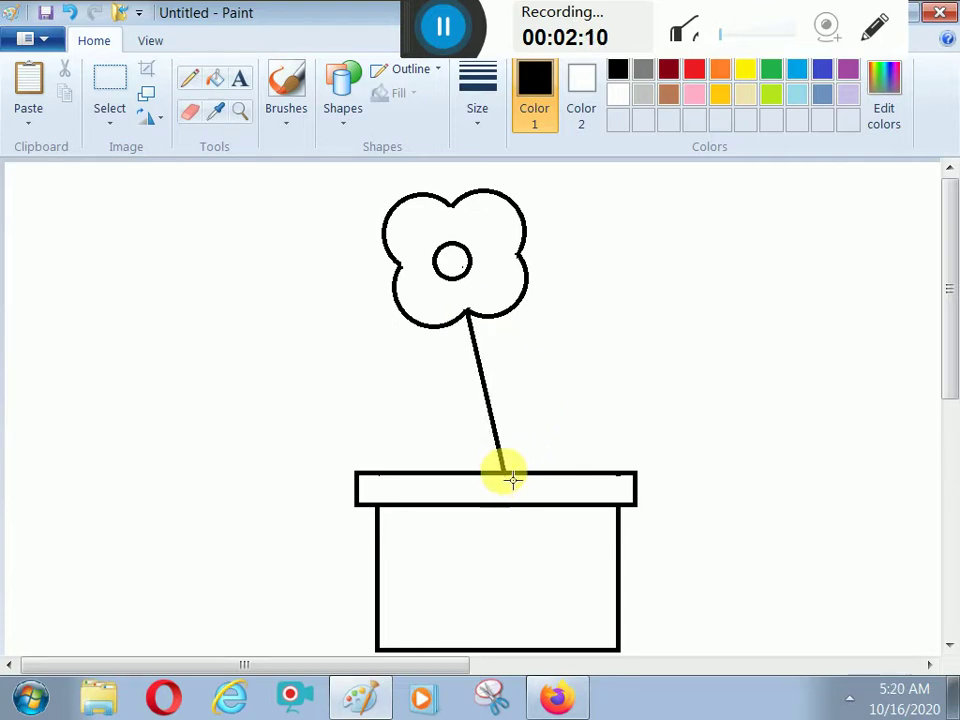
mouse_move(516, 425)
left_mouse_down()
mouse_move(515, 383)
mouse_move(521, 446)
left_mouse_up()
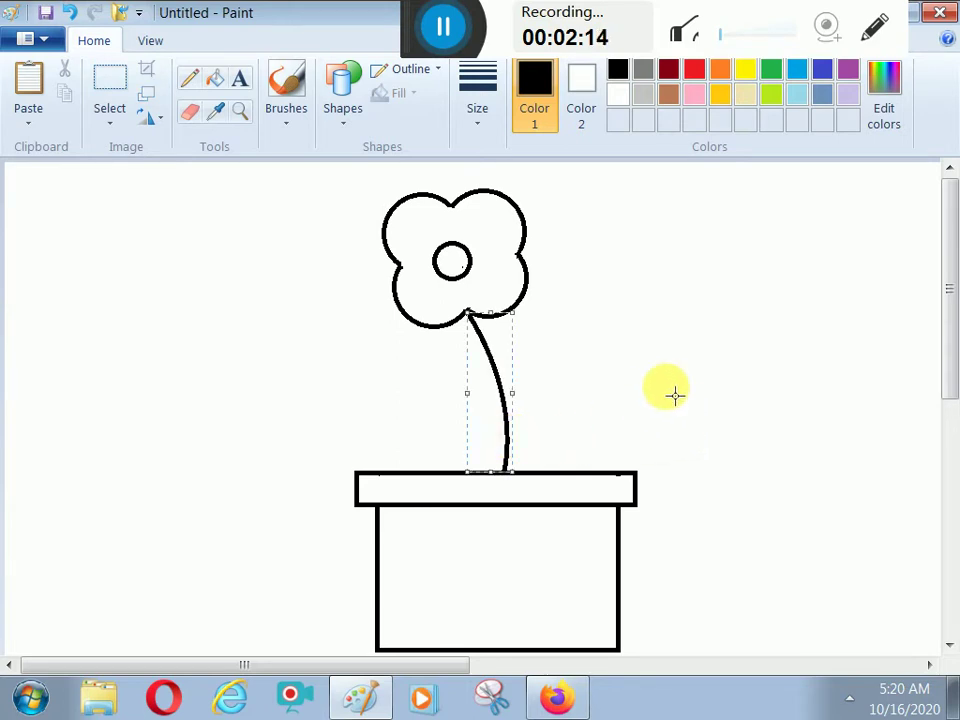
left_click(608, 400)
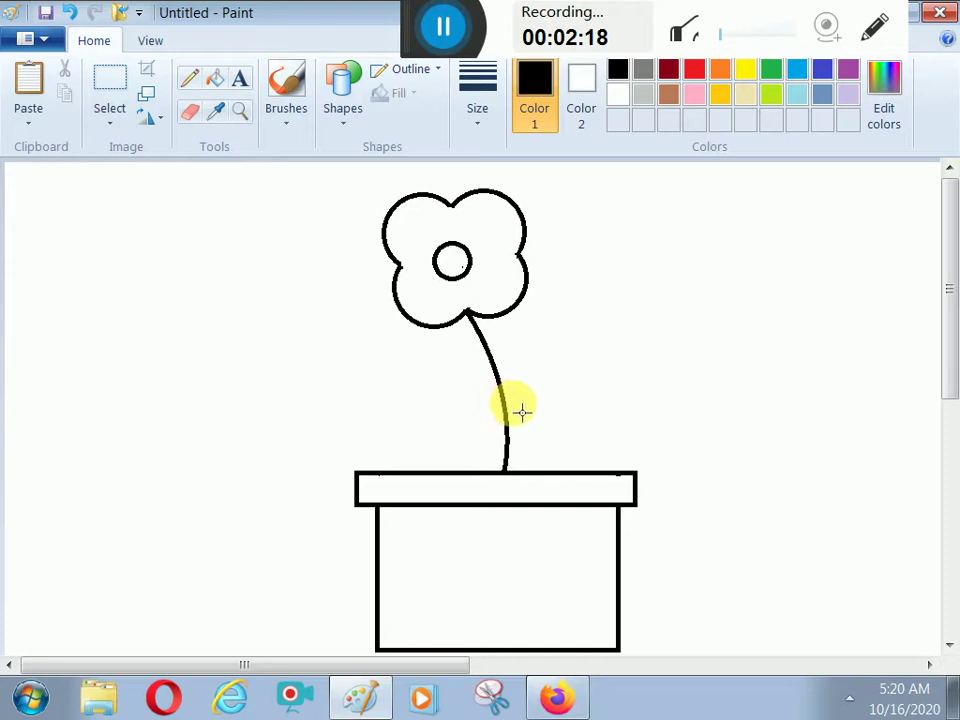
Step: Draw a pointed leaf from two curves on the right side of the stem and add a short midrib joining it to the stem
left_click_drag(506, 382, 569, 348)
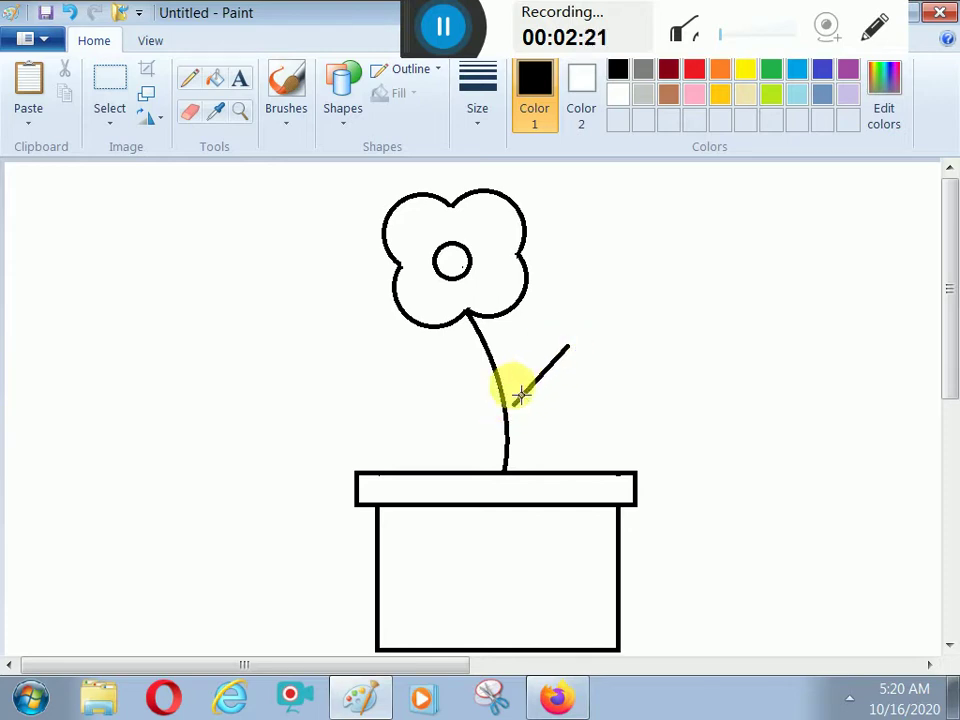
mouse_move(497, 390)
left_mouse_down()
mouse_move(525, 377)
mouse_move(514, 347)
mouse_move(490, 339)
left_mouse_up()
left_click(669, 388)
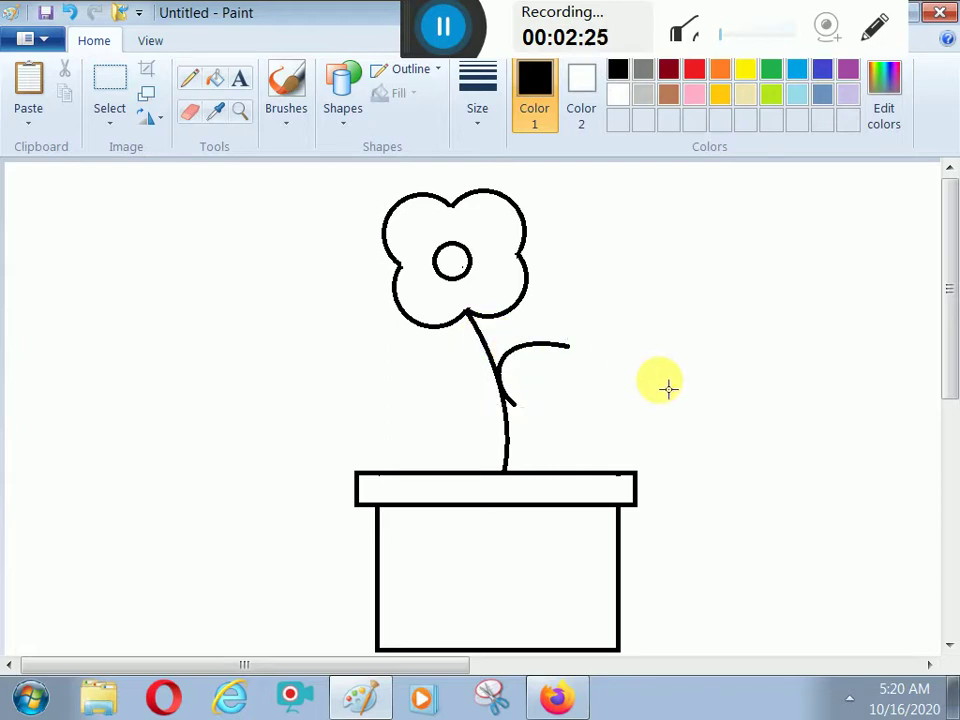
mouse_move(572, 348)
left_mouse_down()
mouse_move(581, 379)
mouse_move(518, 410)
mouse_move(553, 407)
mouse_move(606, 437)
mouse_move(499, 444)
mouse_move(532, 461)
mouse_move(555, 416)
mouse_move(576, 422)
mouse_move(534, 415)
mouse_move(579, 356)
mouse_move(540, 414)
mouse_move(542, 450)
mouse_move(551, 456)
mouse_move(582, 397)
mouse_move(606, 399)
mouse_move(615, 381)
mouse_move(597, 390)
left_mouse_up()
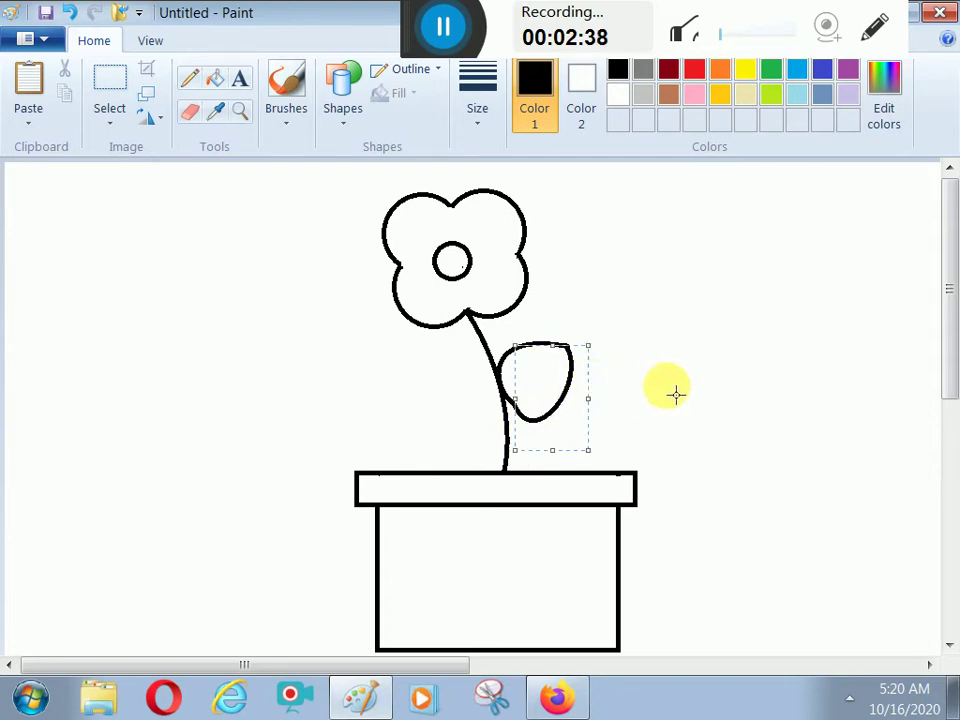
left_click(678, 394)
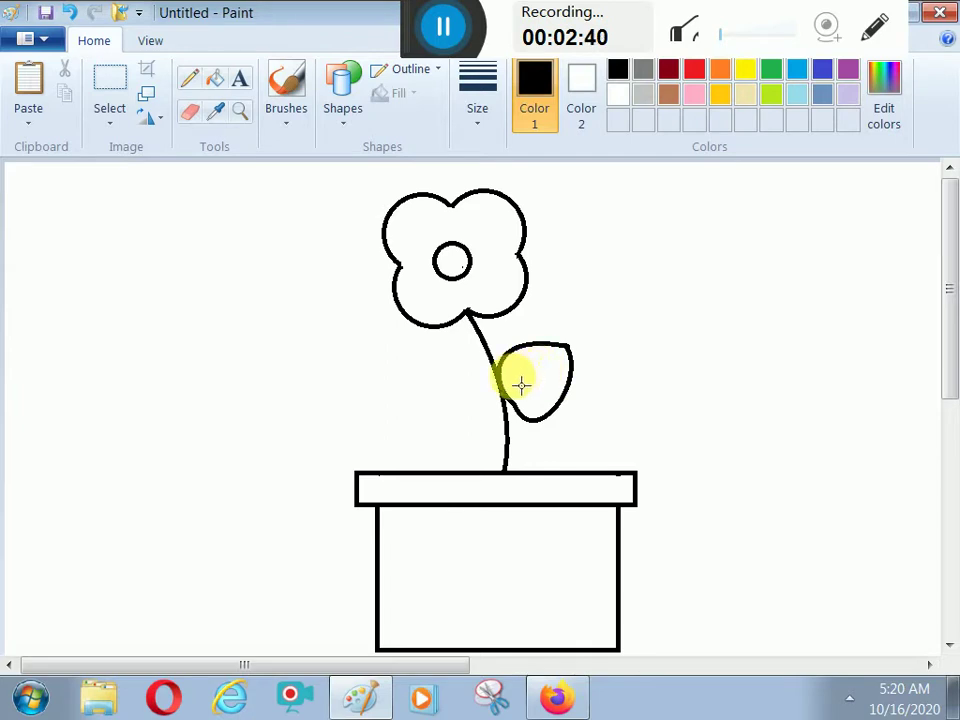
left_click_drag(536, 379, 517, 410)
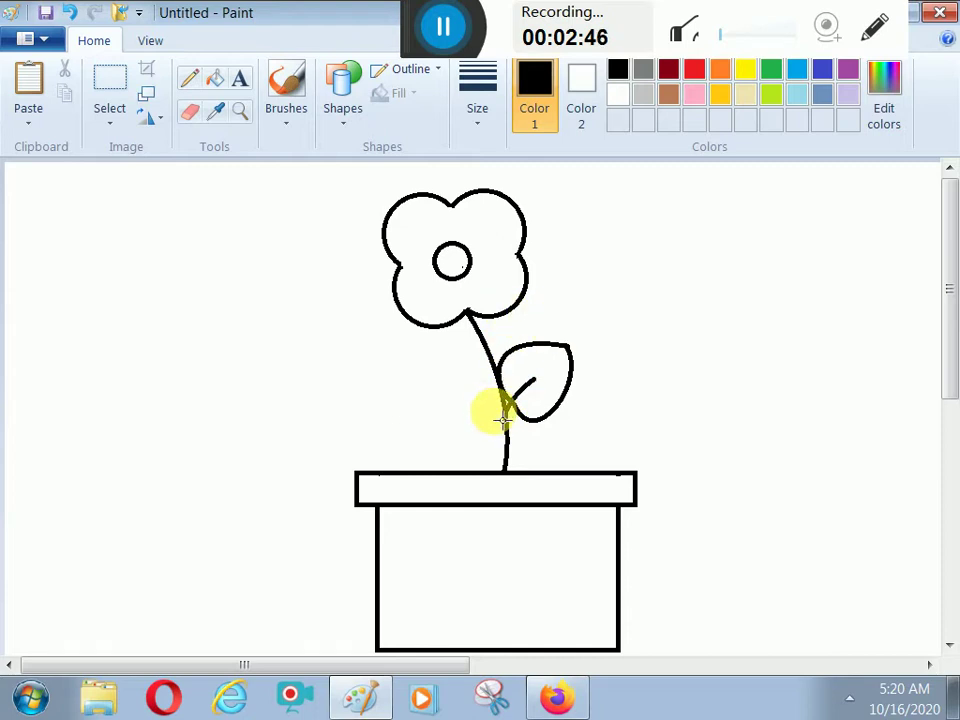
Step: Draw a pointed leaf from two curves on the left side of the stem and add a short midrib joining it to the stem
mouse_move(493, 411)
left_mouse_down()
mouse_move(504, 391)
mouse_move(435, 358)
mouse_move(415, 363)
mouse_move(508, 386)
mouse_move(461, 369)
mouse_move(486, 354)
left_mouse_up()
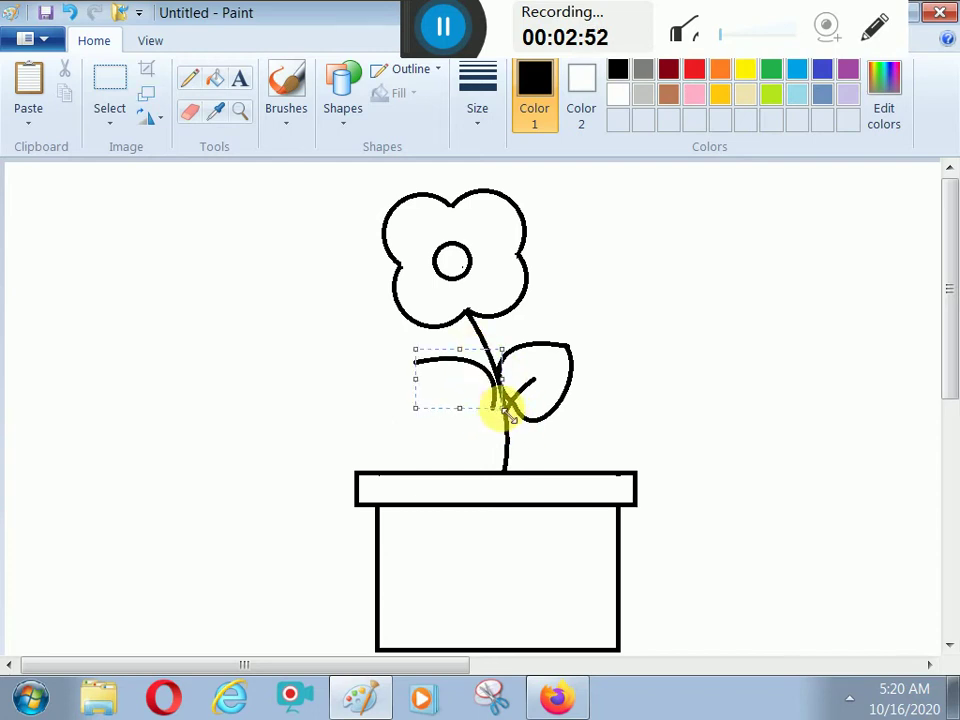
left_click_drag(505, 408, 507, 402)
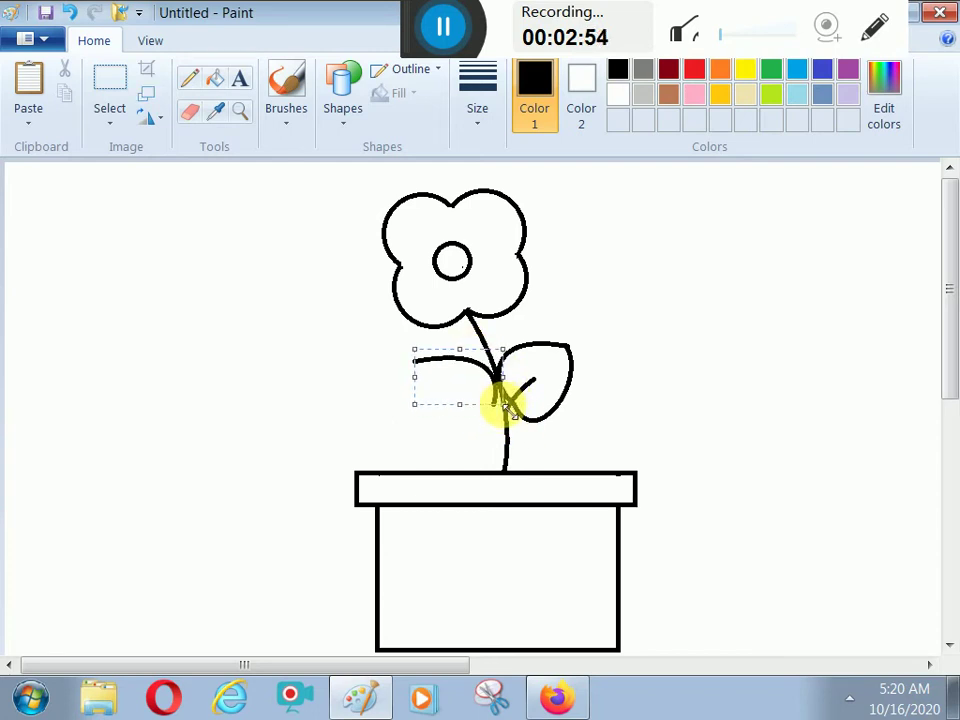
left_click(559, 388)
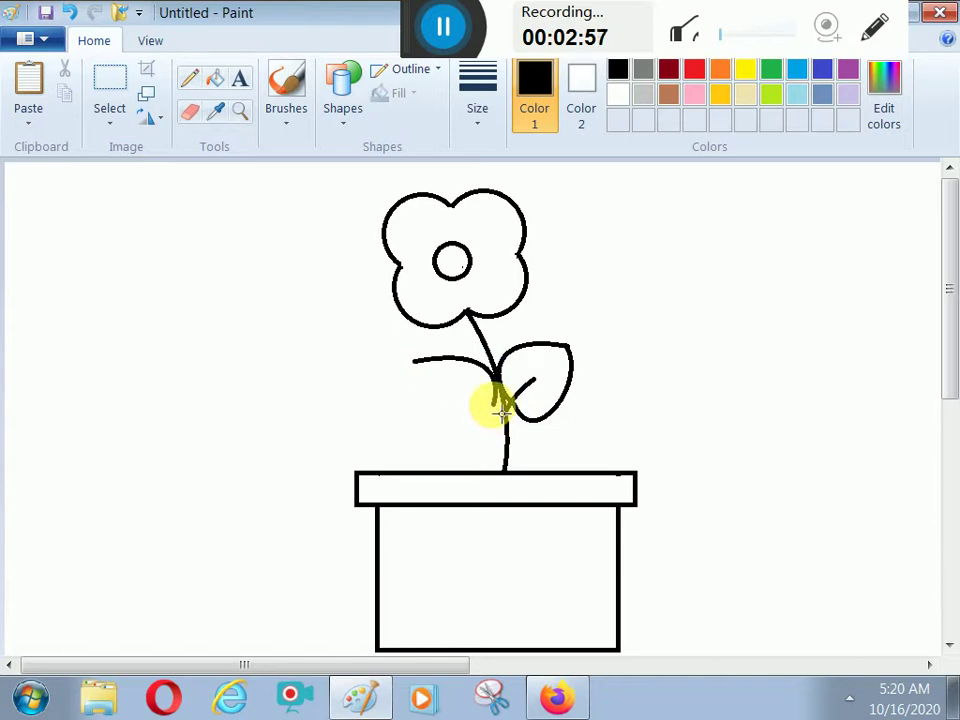
mouse_move(503, 410)
left_mouse_down()
mouse_move(422, 426)
mouse_move(413, 363)
left_mouse_up()
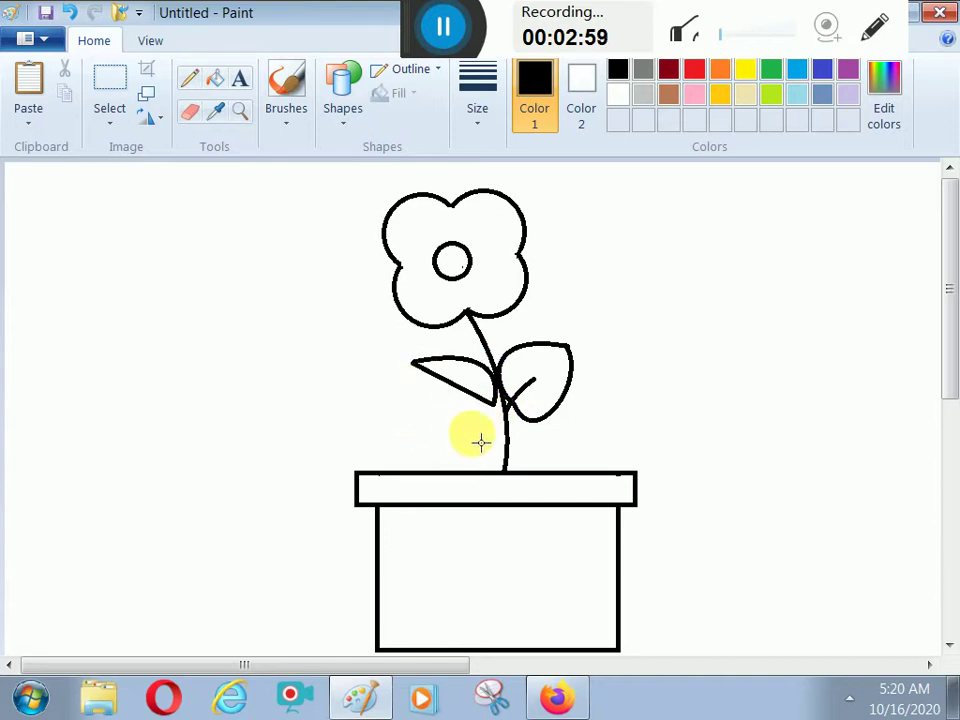
left_click_drag(481, 441, 429, 463)
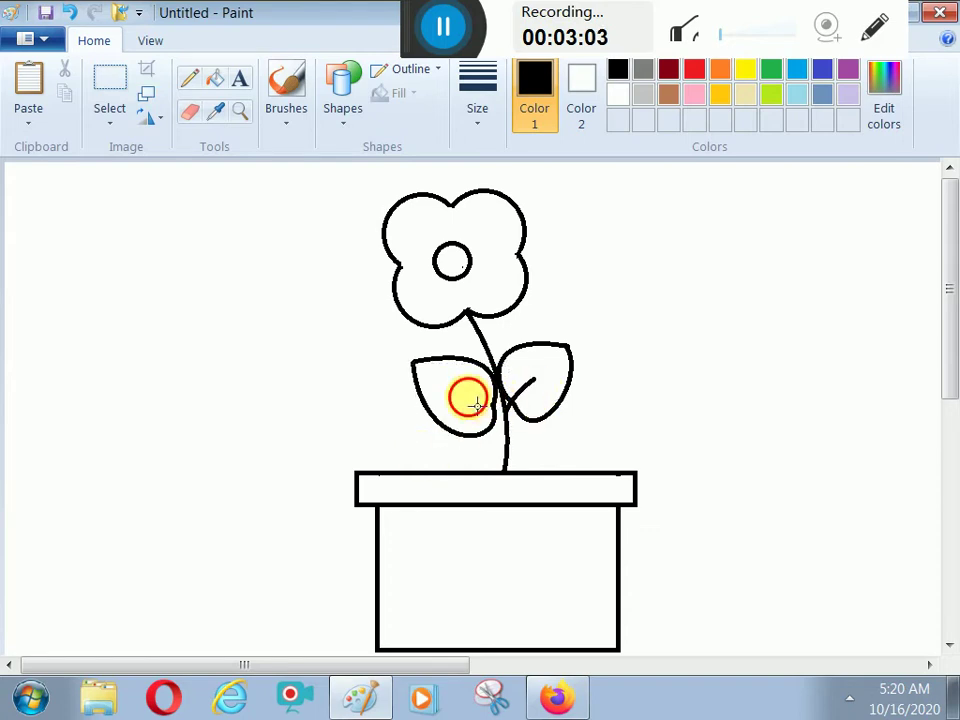
left_click_drag(467, 394, 503, 406)
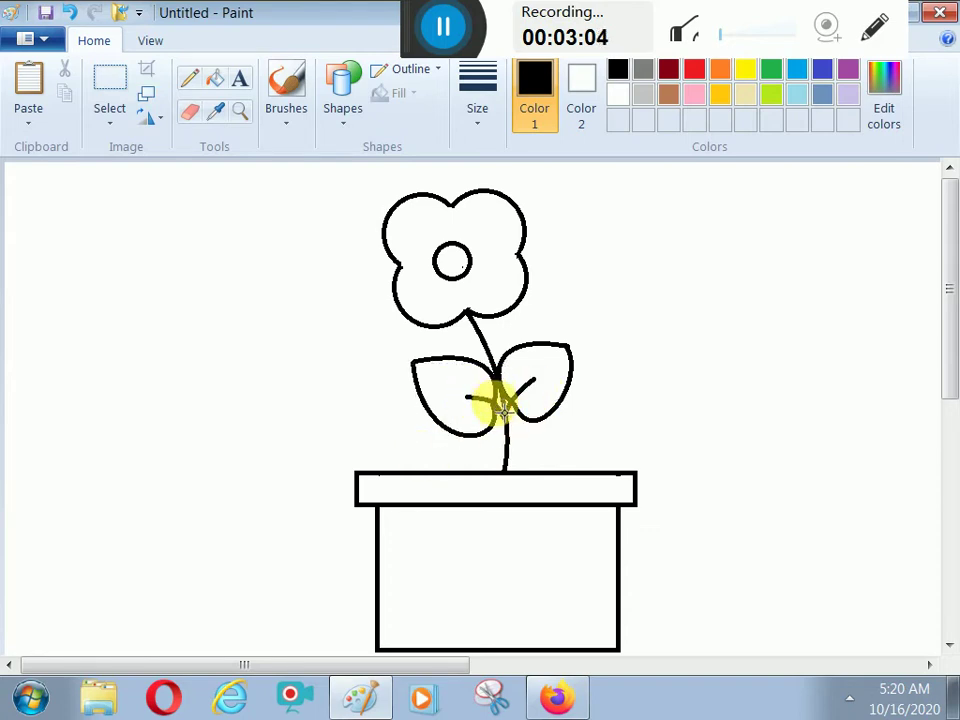
left_click(533, 332)
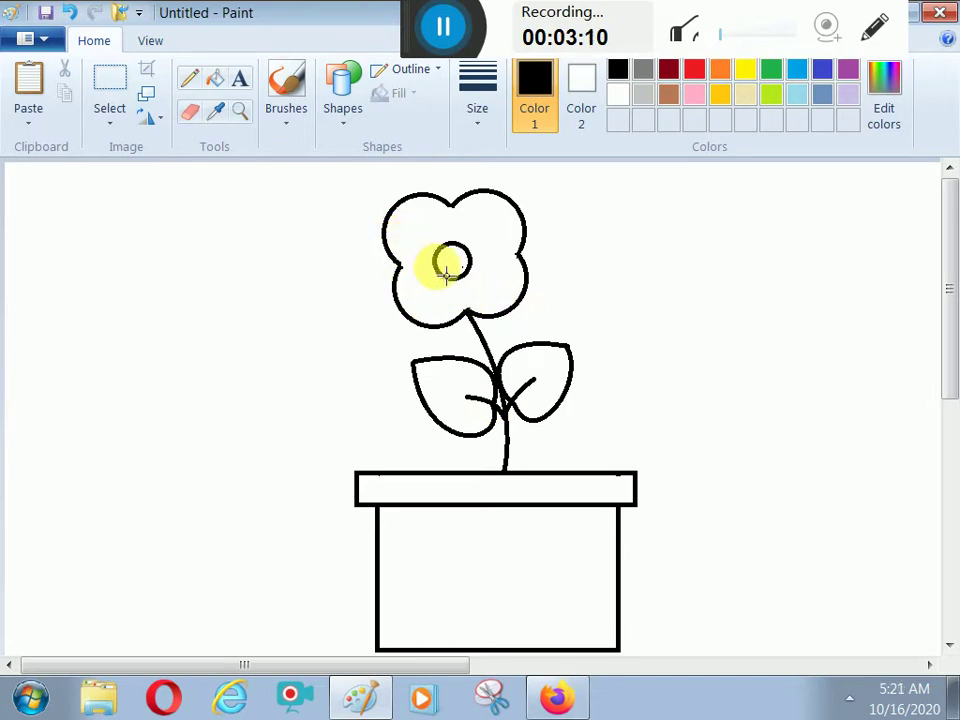
mouse_move(413, 228)
left_mouse_down()
mouse_move(450, 261)
mouse_move(427, 253)
mouse_move(443, 258)
left_mouse_up()
mouse_move(489, 219)
left_mouse_down()
mouse_move(473, 258)
mouse_move(476, 228)
mouse_move(466, 250)
left_mouse_up()
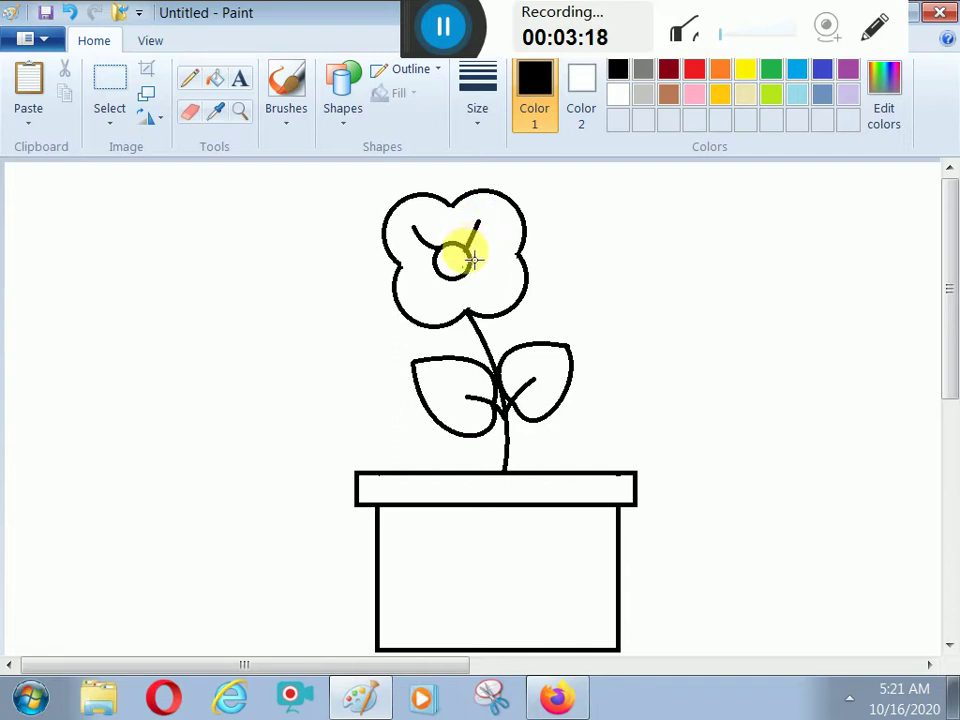
key("ctrl+z")
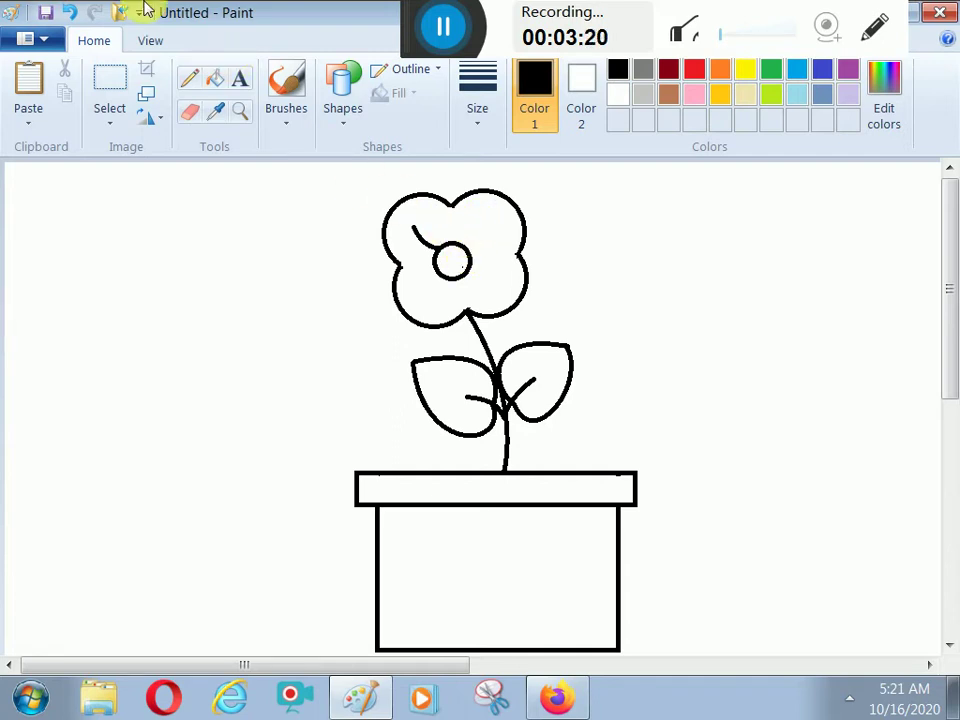
left_click(70, 12)
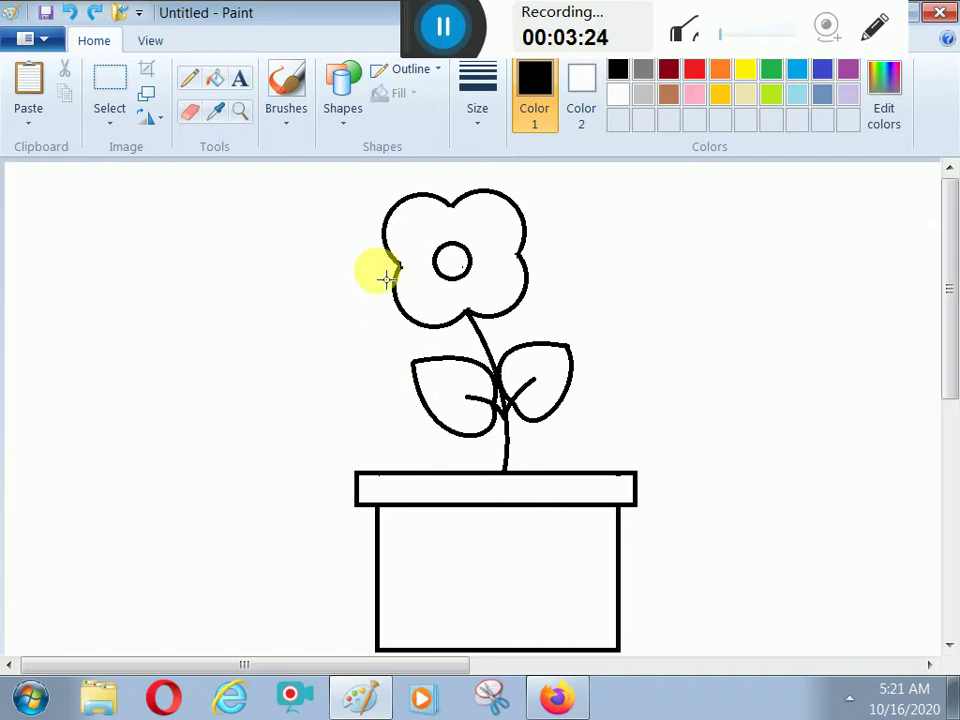
Step: Draw four short curved lines outward from the flower's centre circle, one into each petal
left_click_drag(409, 237, 437, 255)
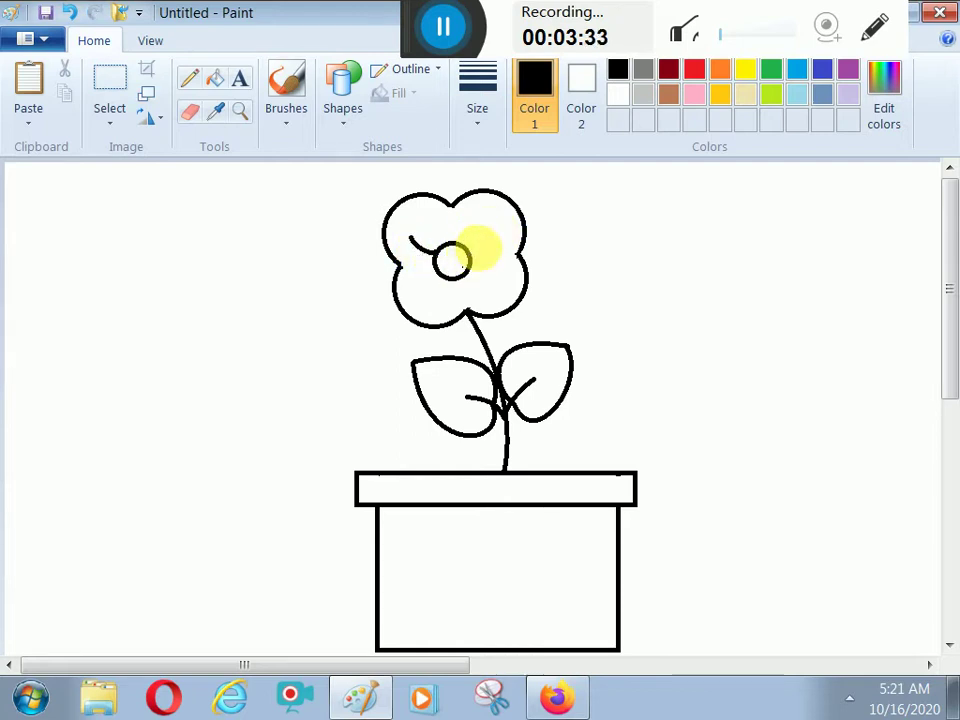
left_click_drag(497, 233, 475, 260)
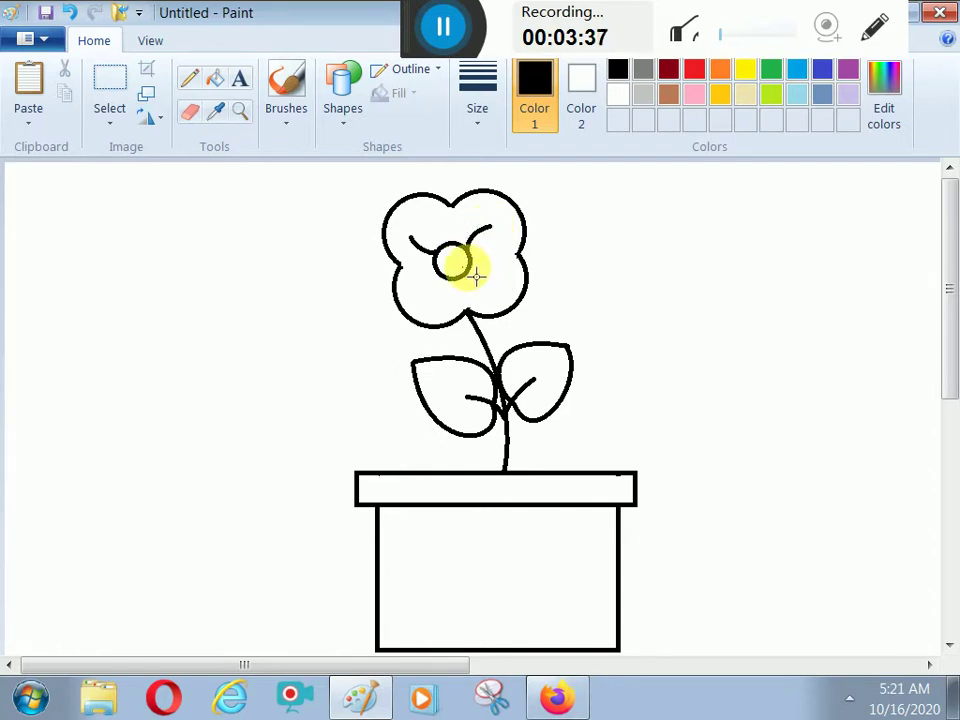
left_click_drag(476, 278, 514, 291)
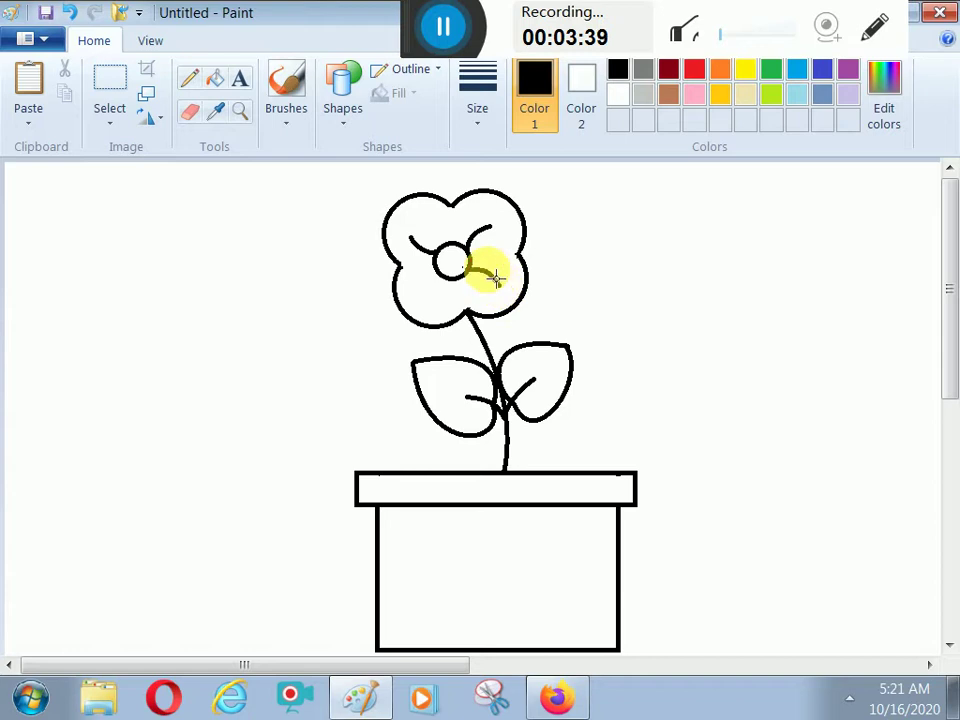
left_click_drag(439, 30, 351, 12)
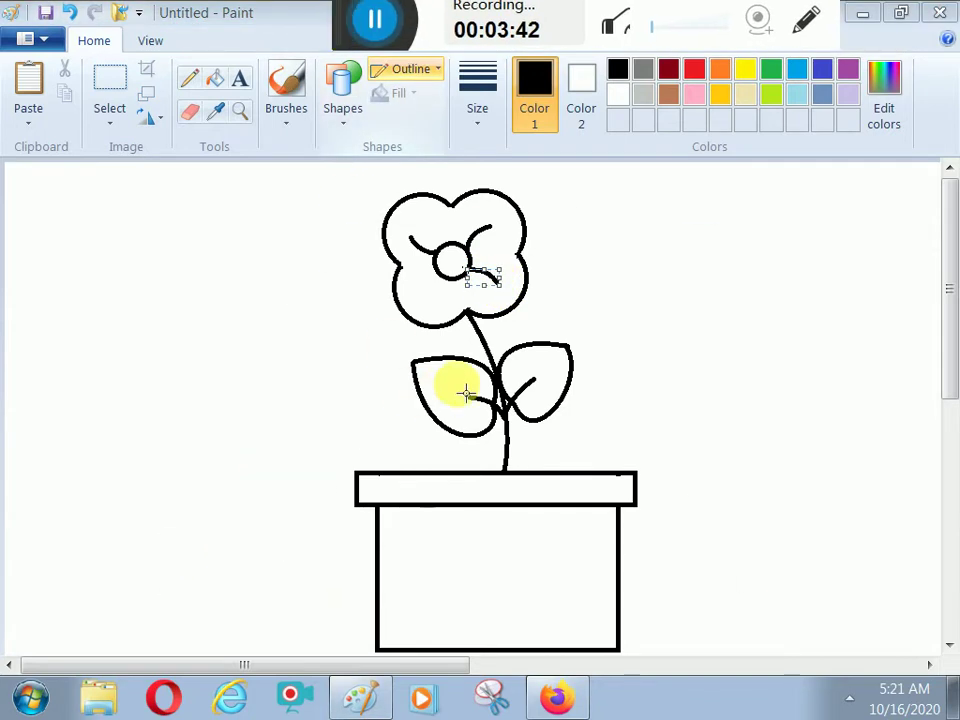
mouse_move(500, 269)
left_mouse_down()
mouse_move(514, 259)
mouse_move(509, 300)
mouse_move(494, 280)
left_mouse_up()
left_click(505, 262)
key("Delete")
left_click(504, 285)
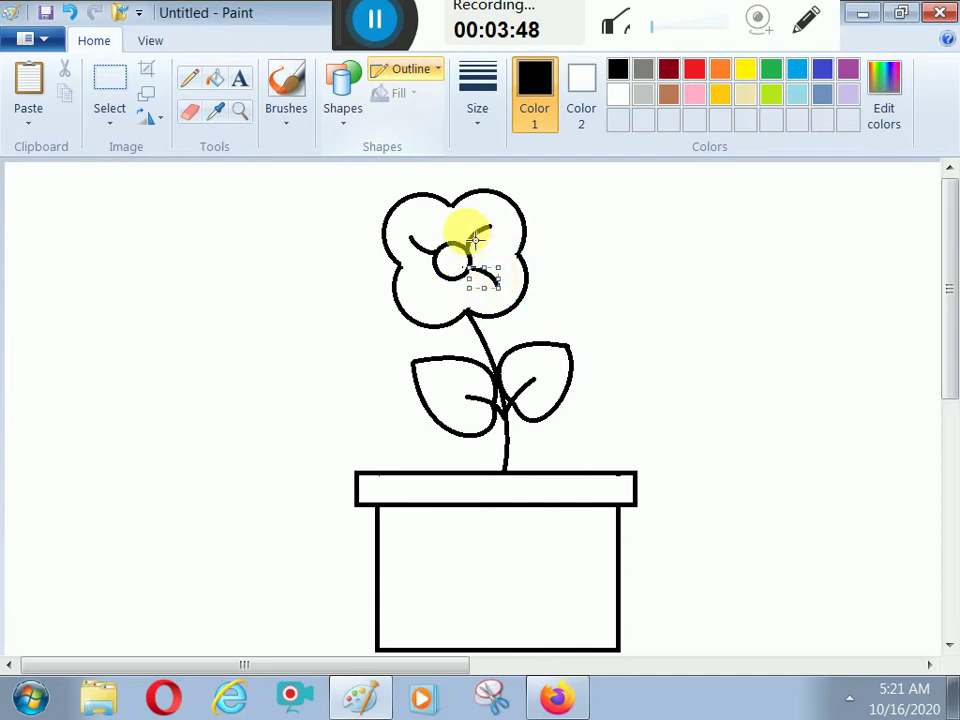
left_click(476, 241)
left_click_drag(444, 277, 425, 298)
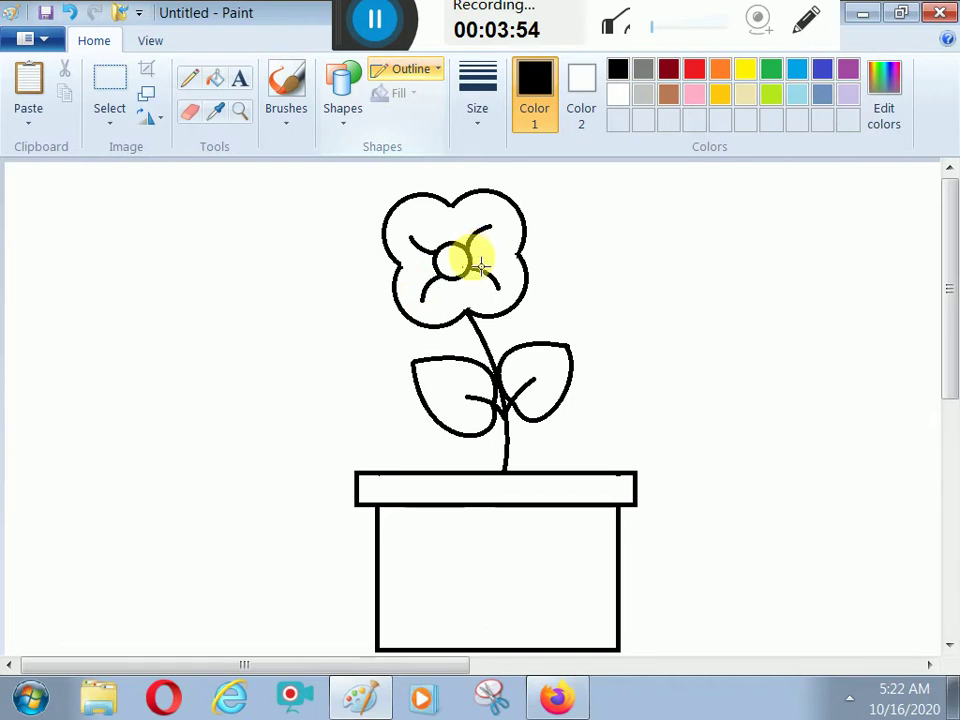
Step: Draw two similar upright ovals side by side on the pot's body as eyes
left_click(342, 95)
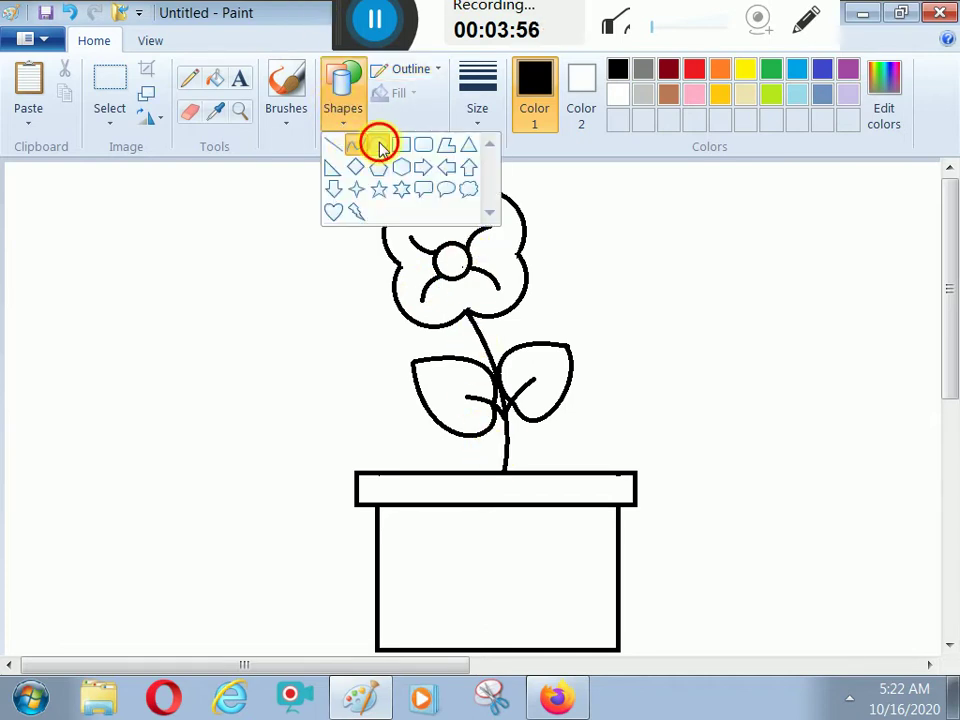
left_click(379, 146)
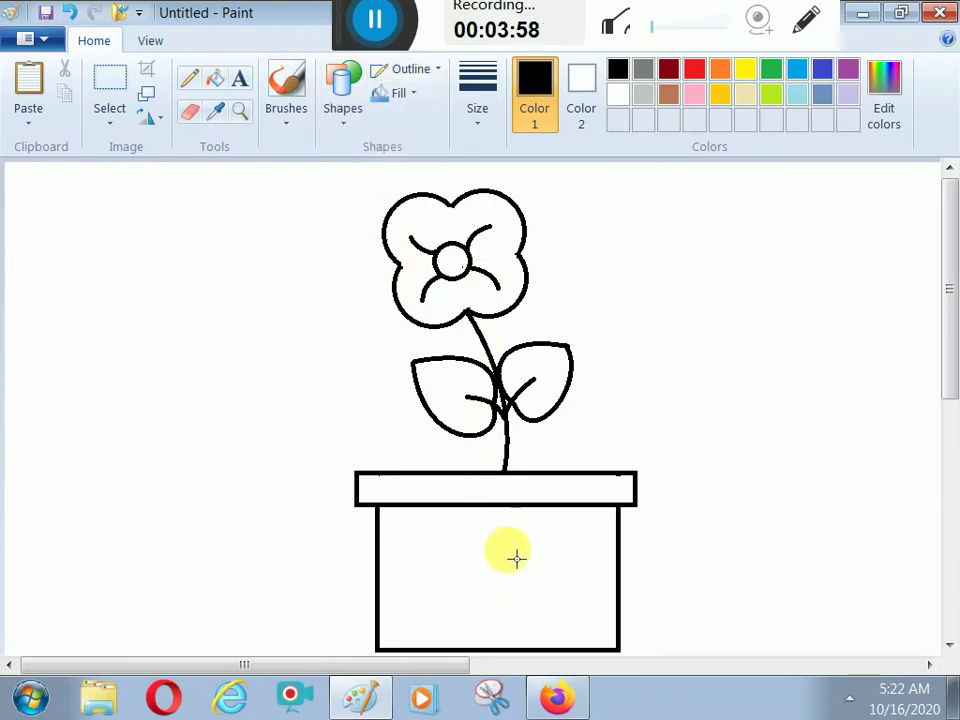
left_click_drag(503, 543, 568, 612)
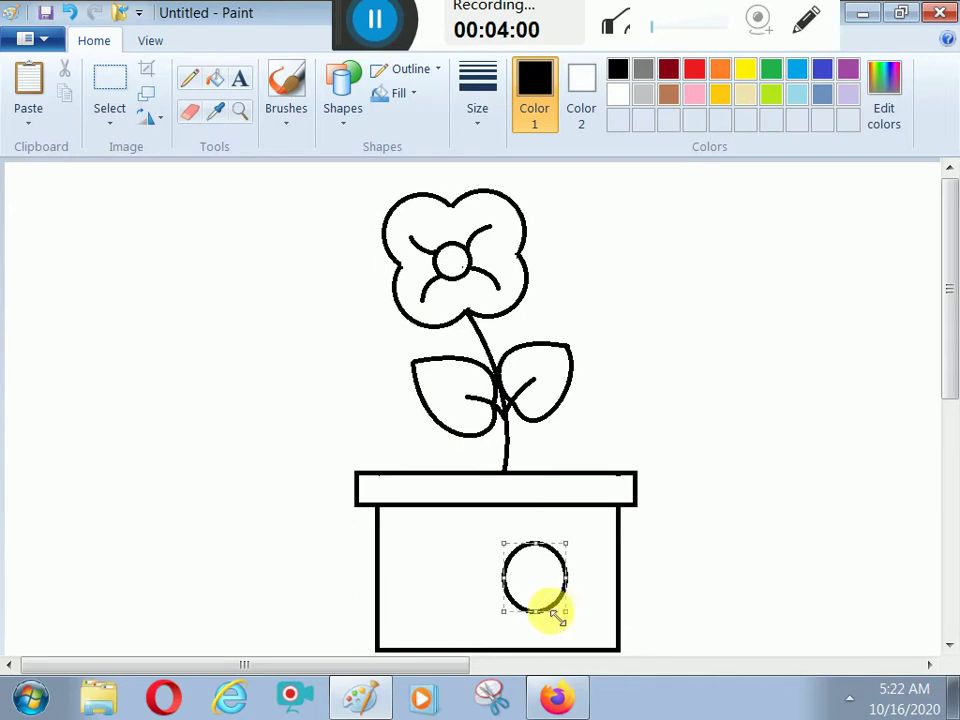
left_click_drag(414, 543, 478, 612)
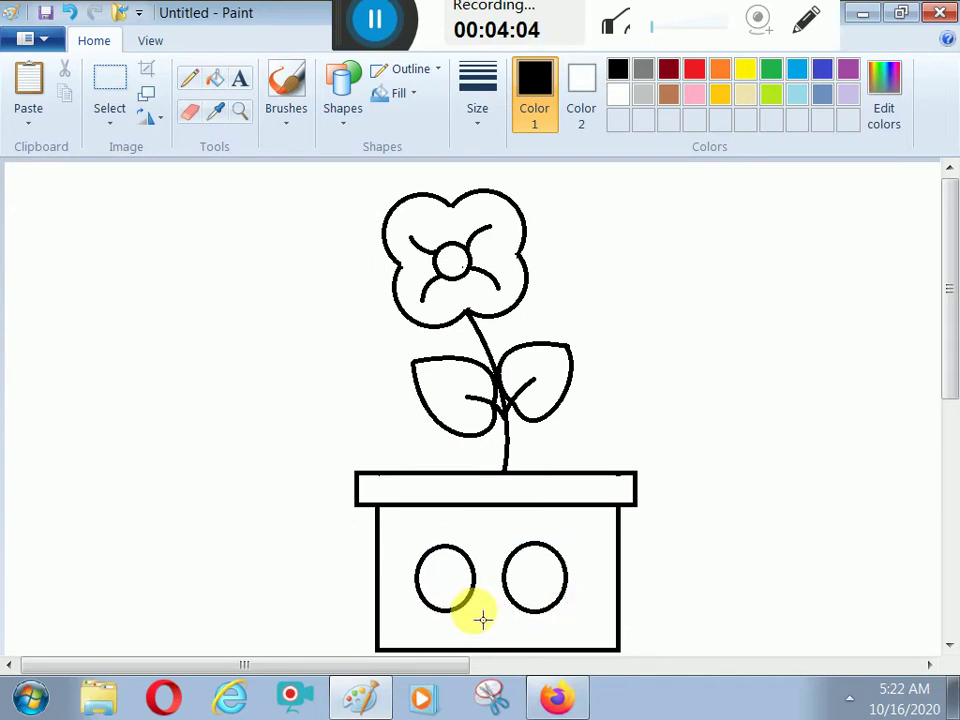
left_click_drag(456, 591, 548, 595)
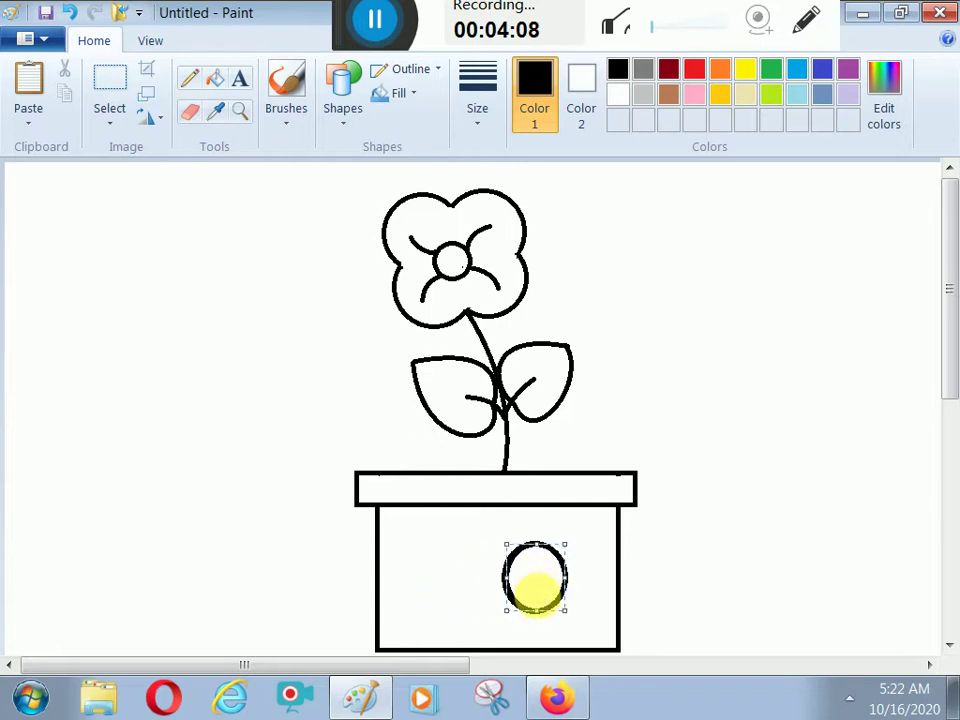
left_click_drag(507, 579, 504, 579)
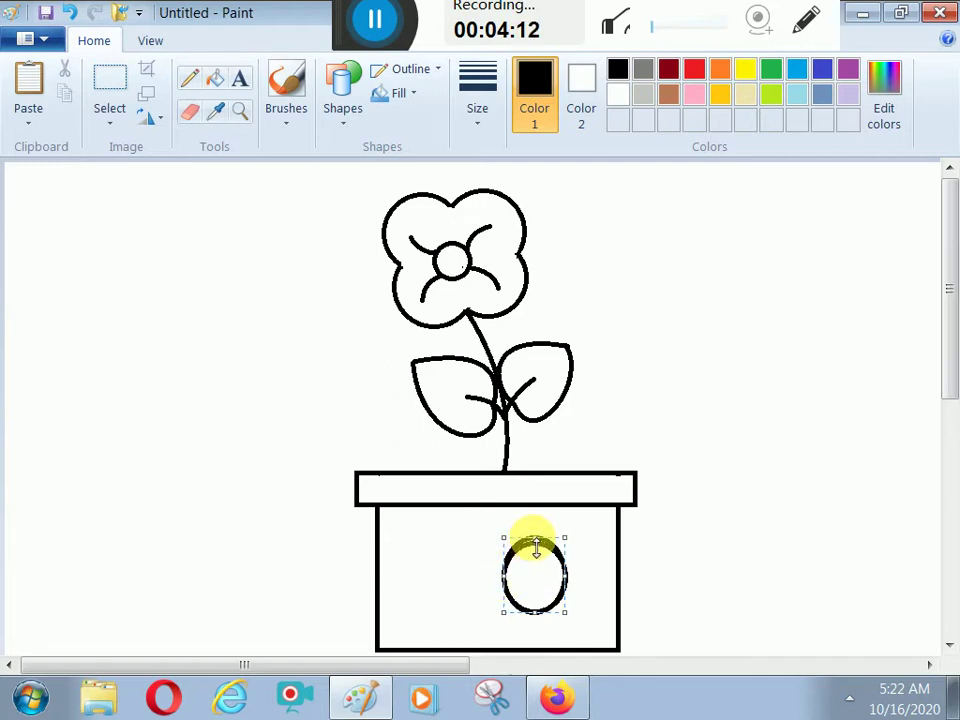
left_click_drag(566, 578, 463, 587)
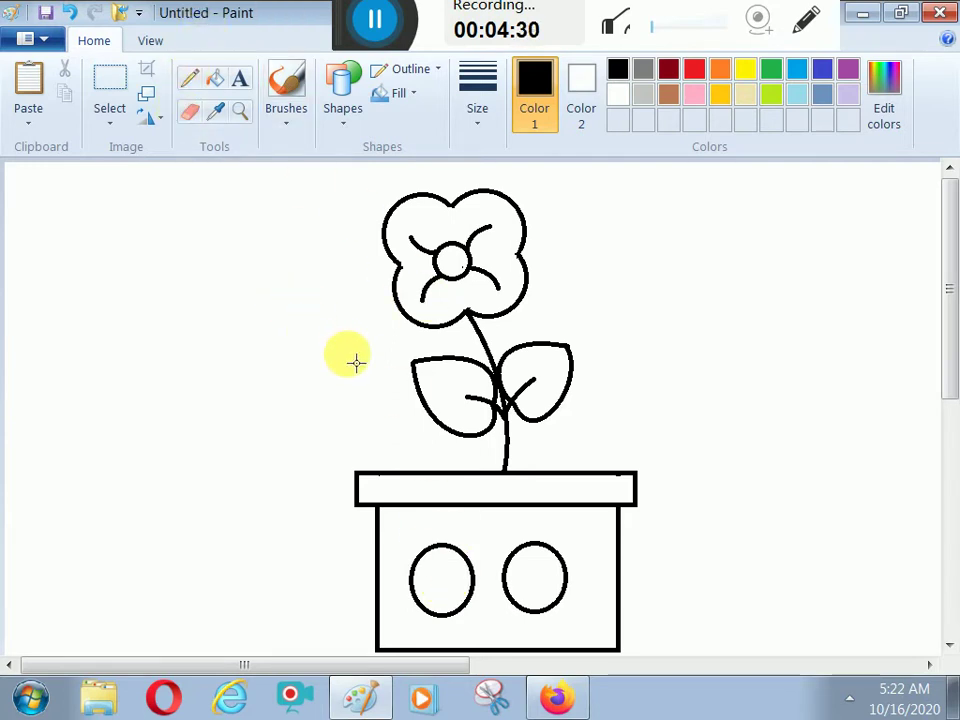
Step: Draw a curve inside each eye from its upper edge to its lower left edge, bowed to the right
left_click(350, 112)
left_click(352, 148)
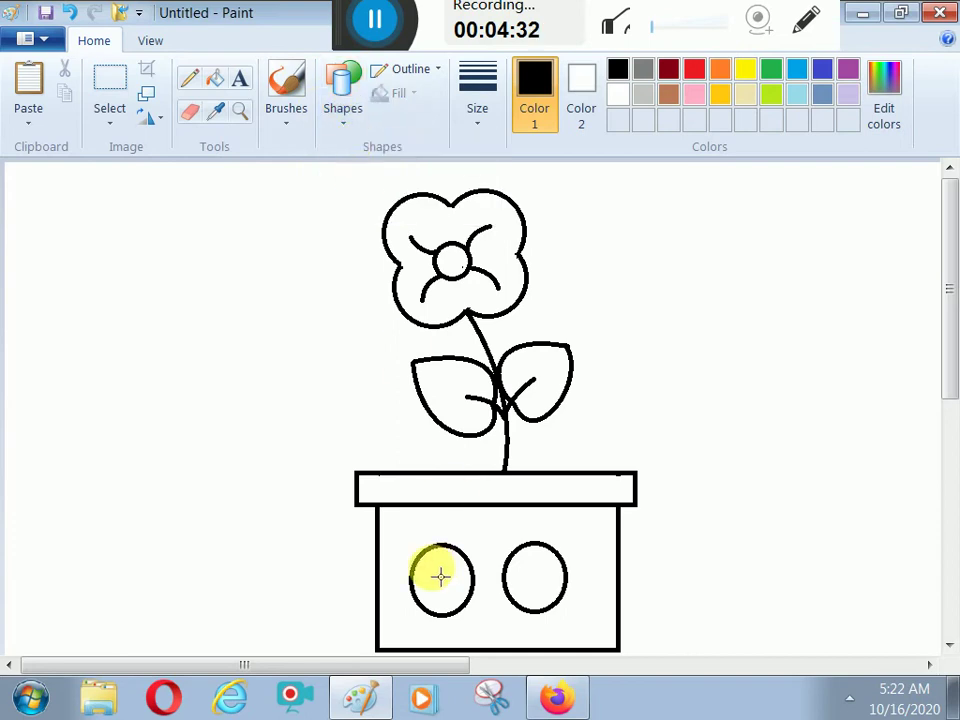
mouse_move(443, 549)
left_mouse_down()
mouse_move(418, 602)
mouse_move(450, 568)
mouse_move(444, 600)
mouse_move(453, 615)
mouse_move(447, 606)
left_mouse_up()
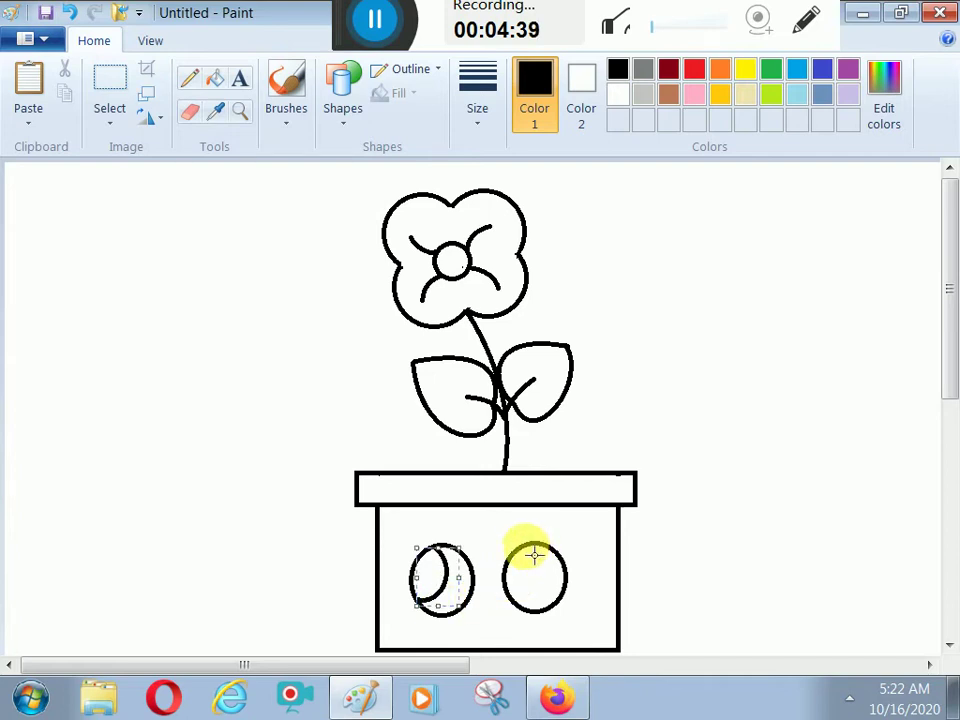
mouse_move(537, 553)
left_mouse_down()
mouse_move(520, 606)
mouse_move(546, 561)
mouse_move(540, 610)
left_mouse_up()
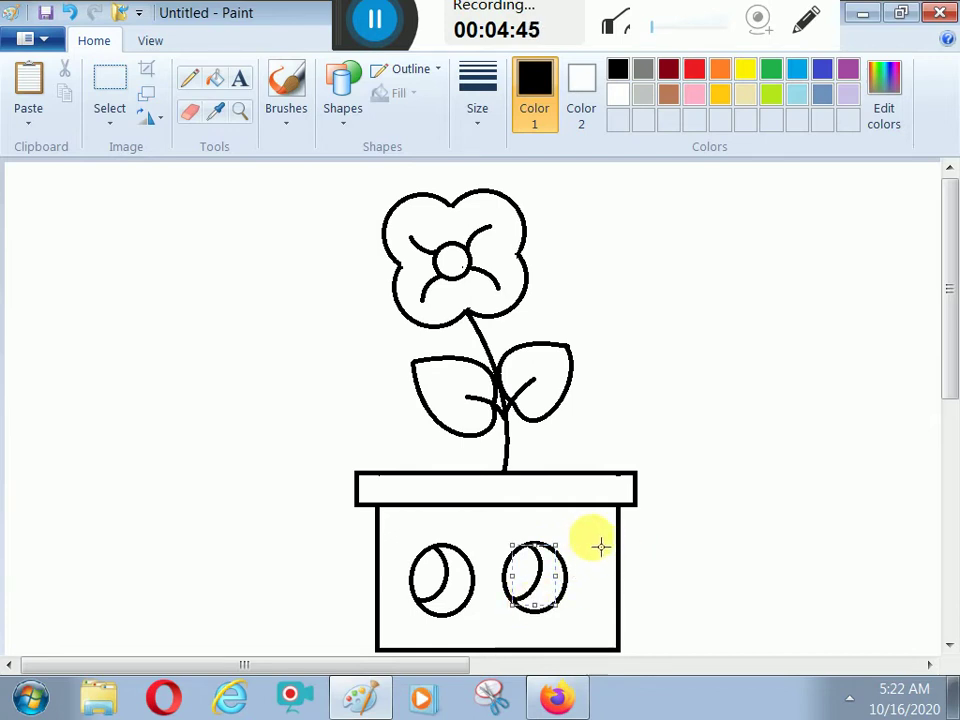
Step: Draw two small circles, one above the other, near the right edge inside each eye as highlights
left_click(340, 118)
left_click(376, 144)
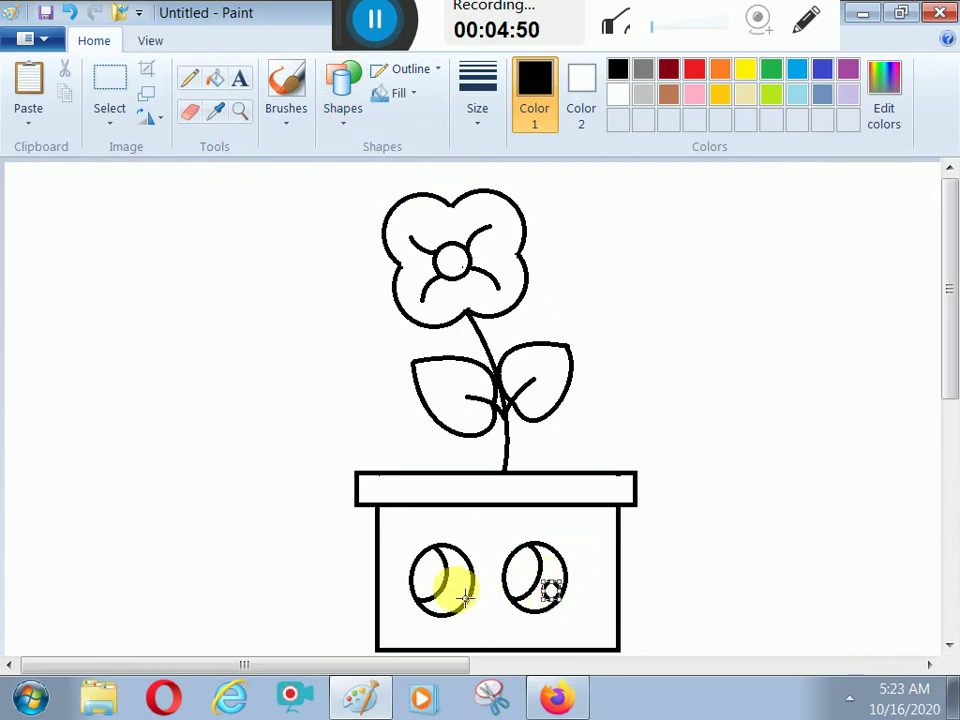
left_click_drag(460, 592, 481, 610)
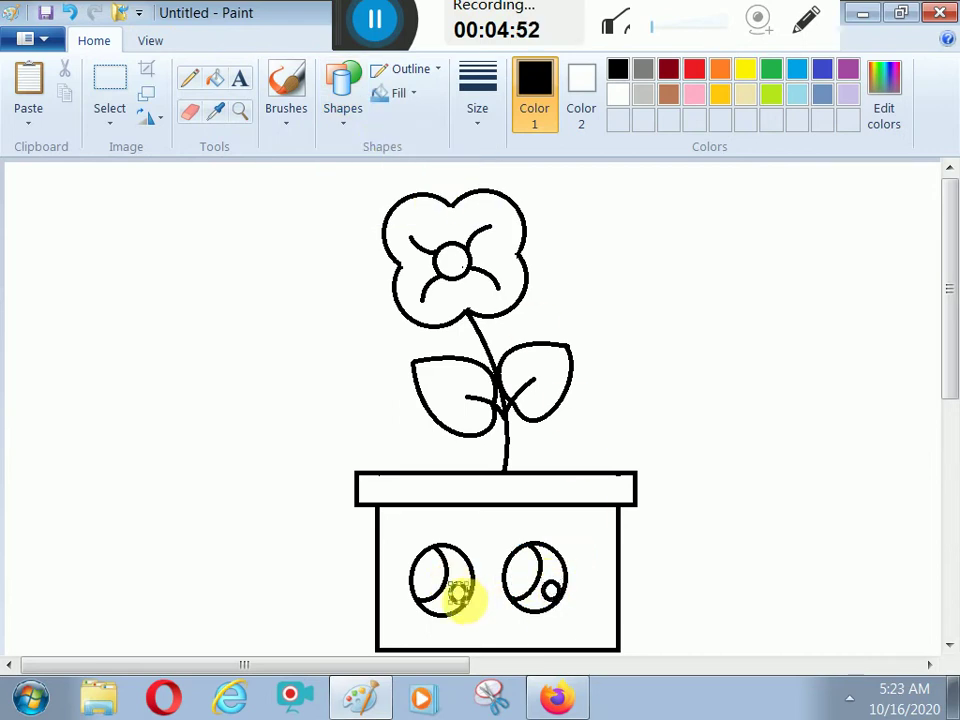
left_click(467, 561)
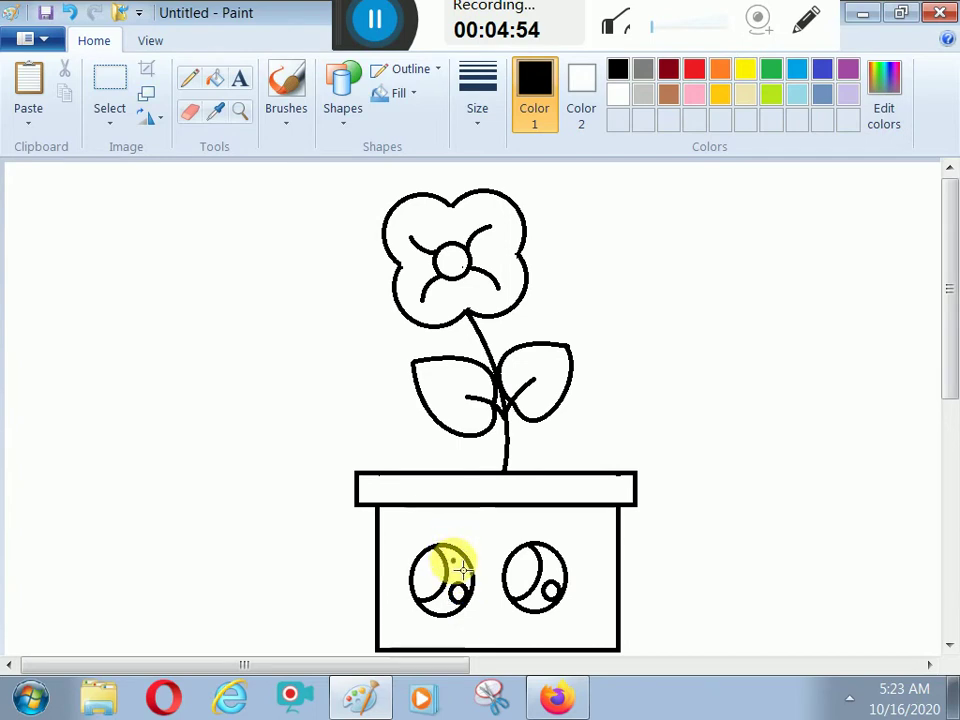
left_click_drag(462, 568, 475, 581)
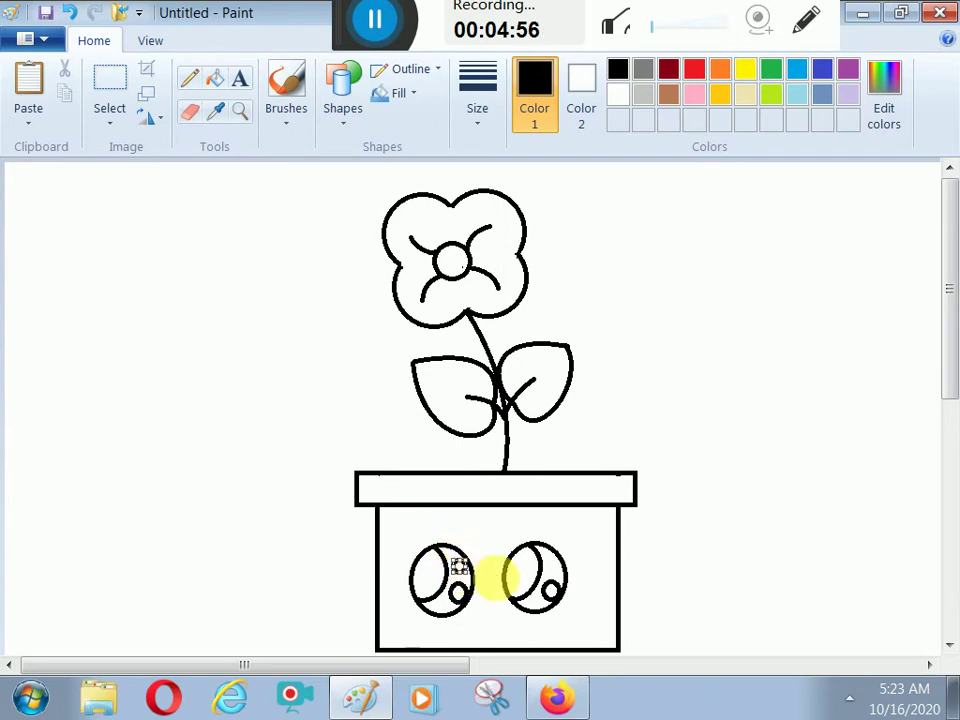
left_click_drag(545, 557, 560, 574)
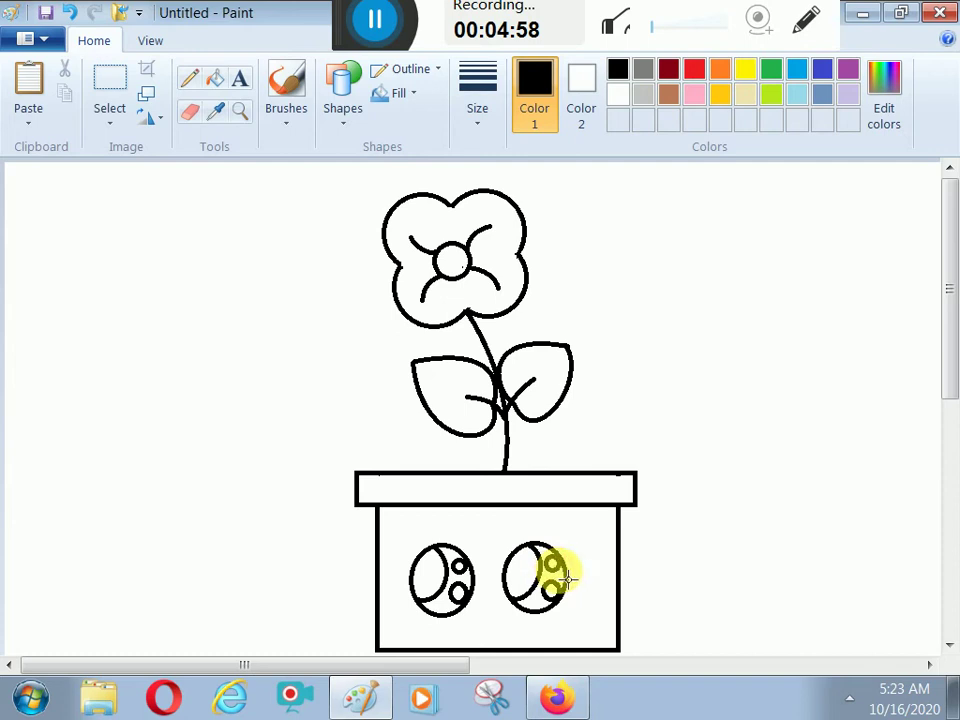
Step: Draw a smiling mouth as a curve below and between the eyes and a short arched eyebrow above the left eye
left_click(338, 114)
left_click(356, 148)
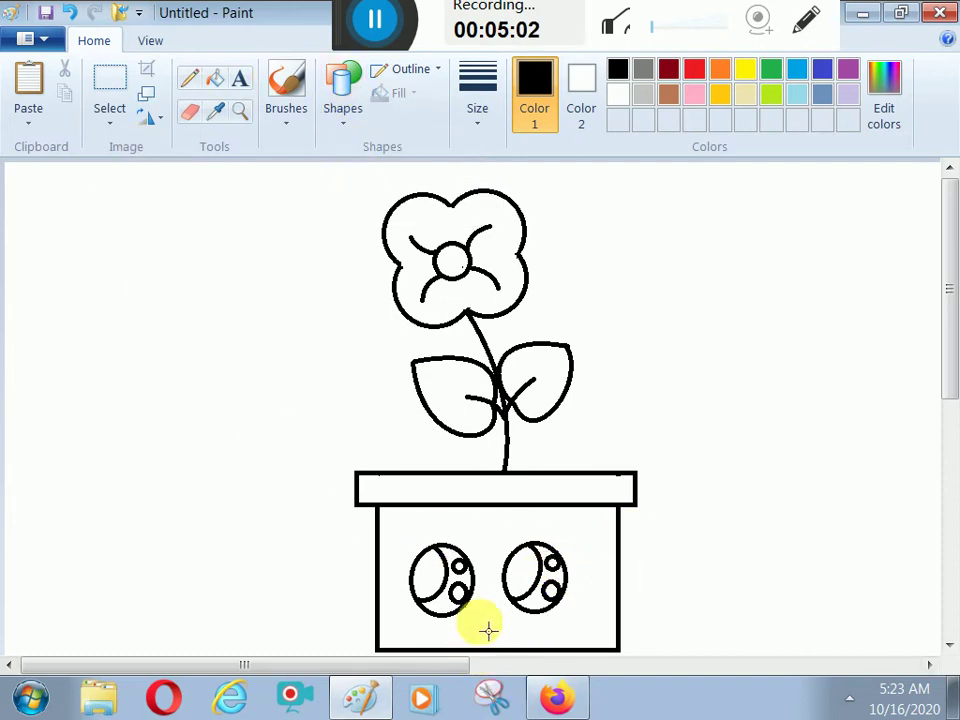
left_click_drag(463, 624, 512, 643)
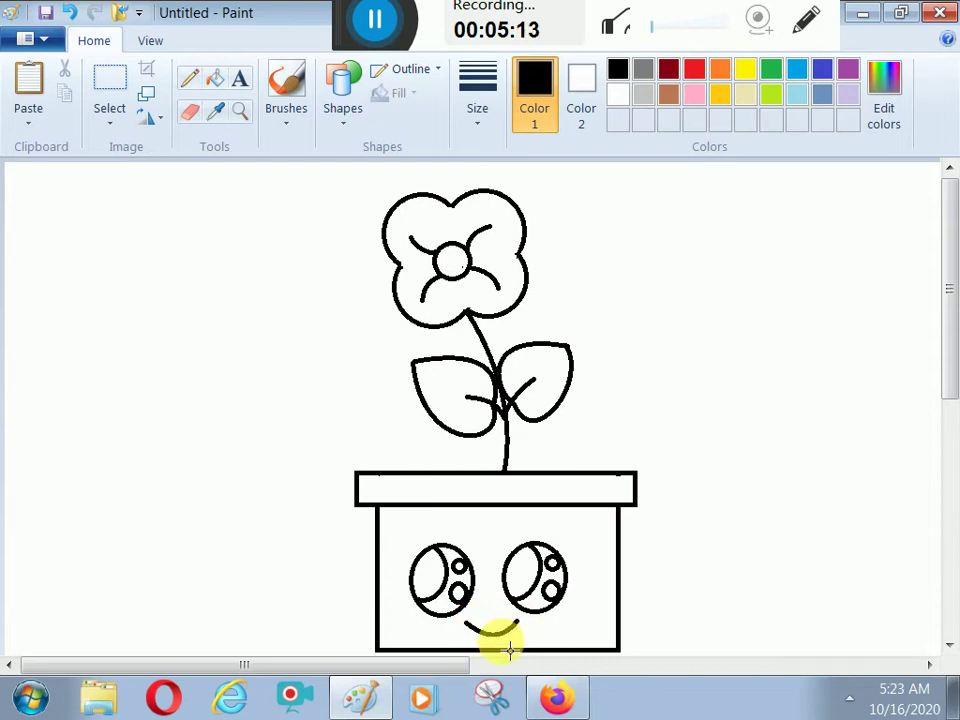
left_click(500, 642)
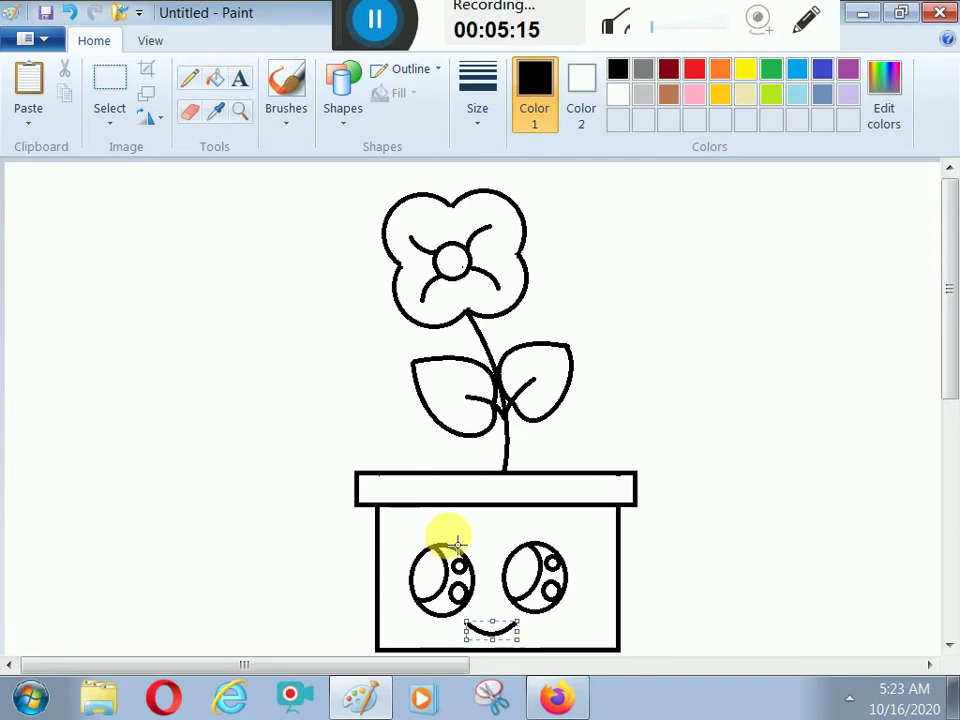
mouse_move(455, 538)
left_mouse_down()
mouse_move(435, 536)
mouse_move(439, 528)
mouse_move(436, 543)
left_mouse_up()
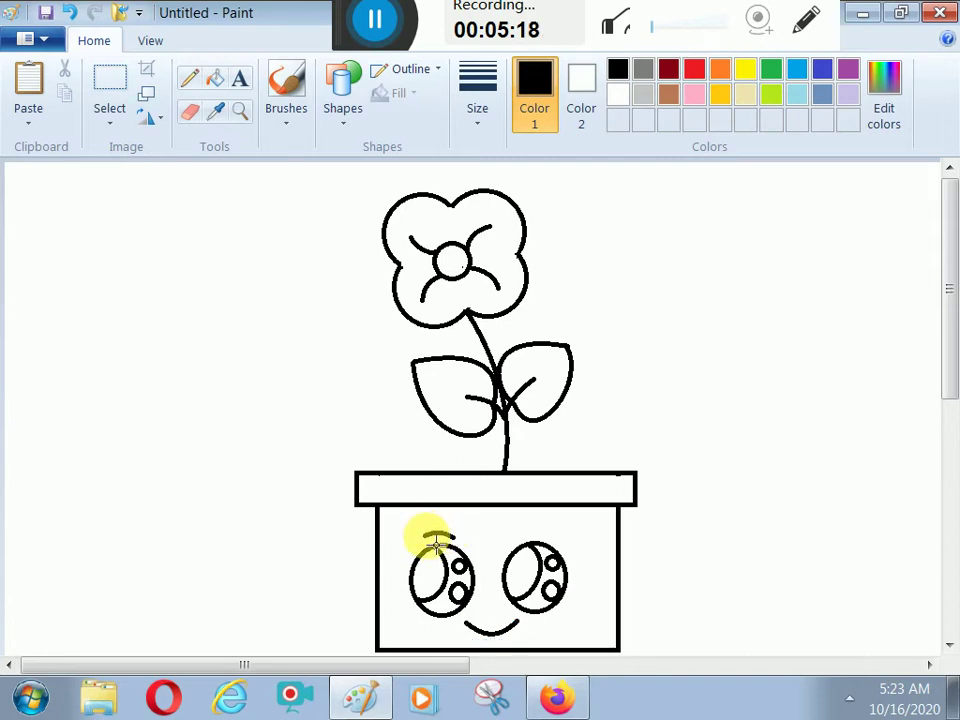
Step: Draw a short arched eyebrow above the right eye to match the left one
left_click_drag(528, 534, 560, 540)
left_click(547, 529)
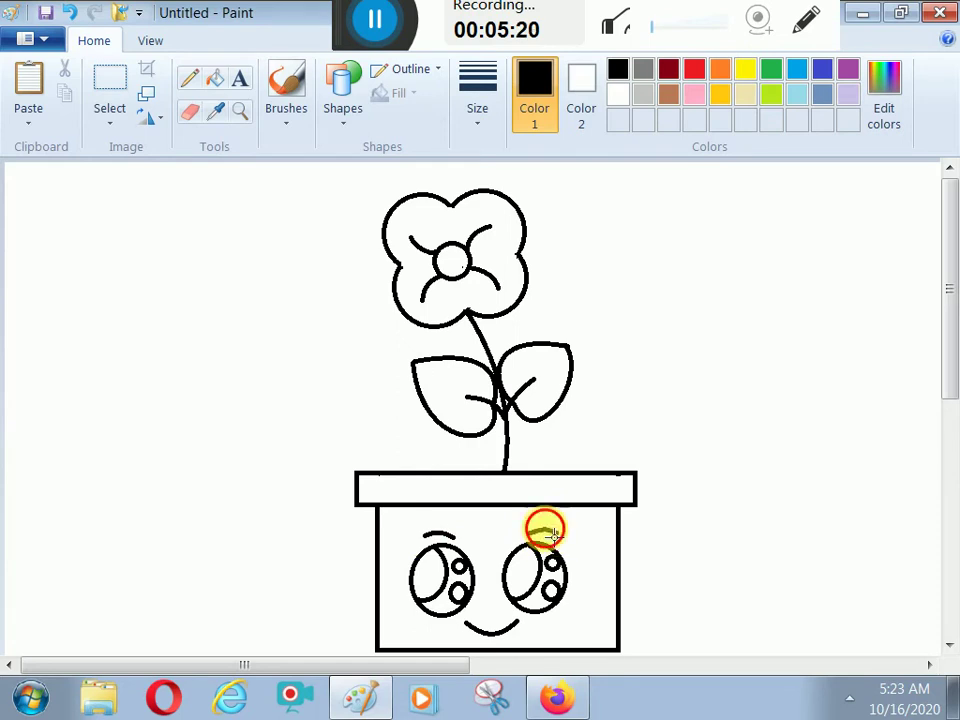
left_click(560, 537)
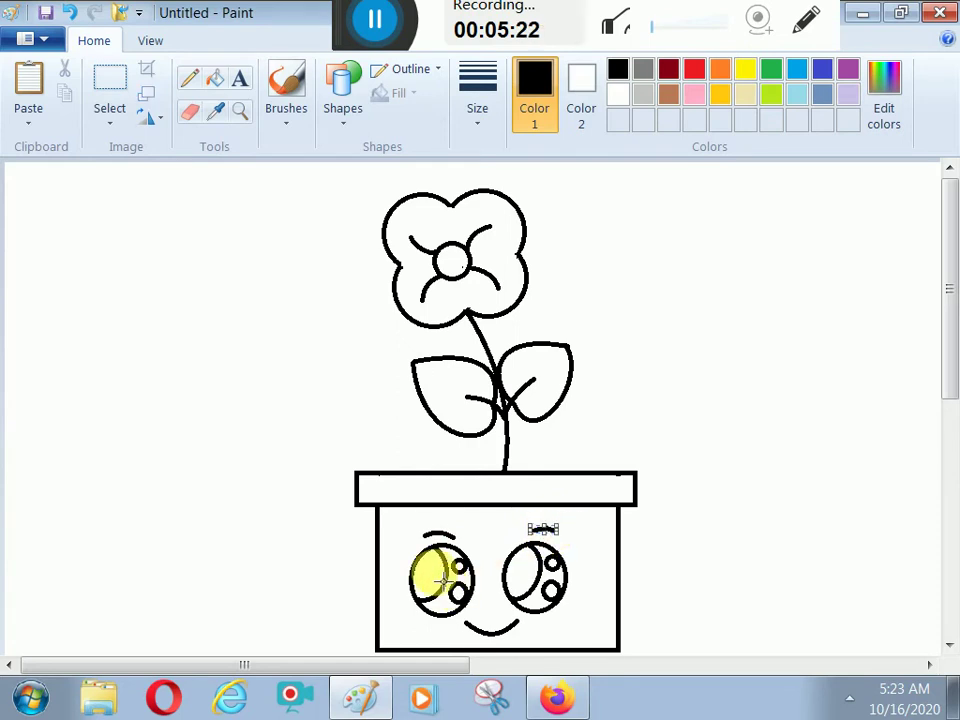
left_click(491, 525)
Step: Fill the main area of both eyes with black, leaving the left crescents and the small highlight circles white
left_click(217, 77)
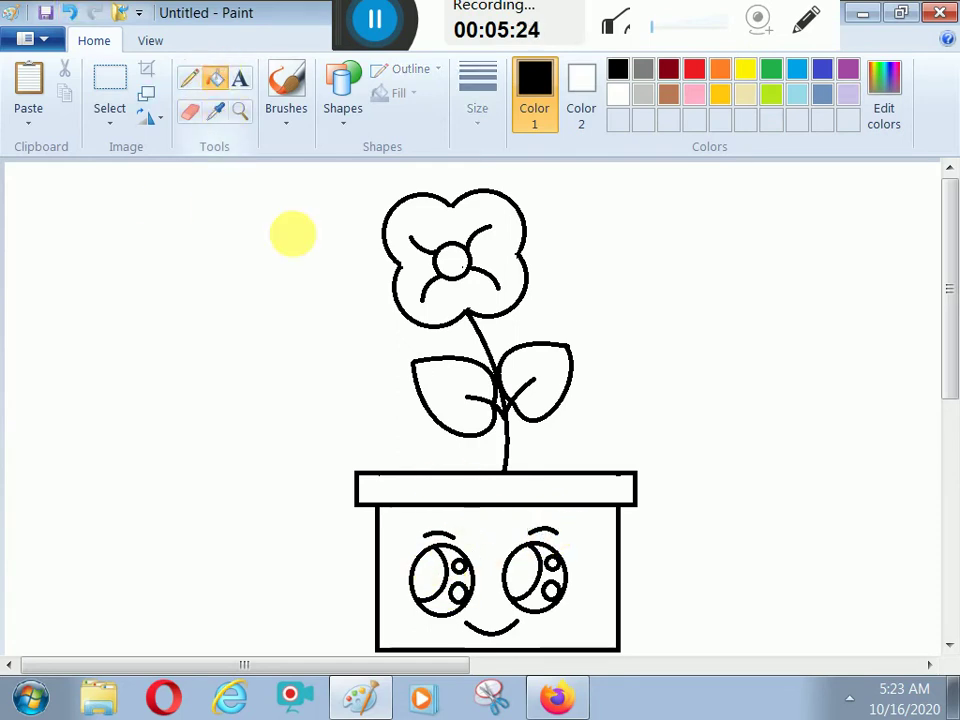
left_click(440, 600)
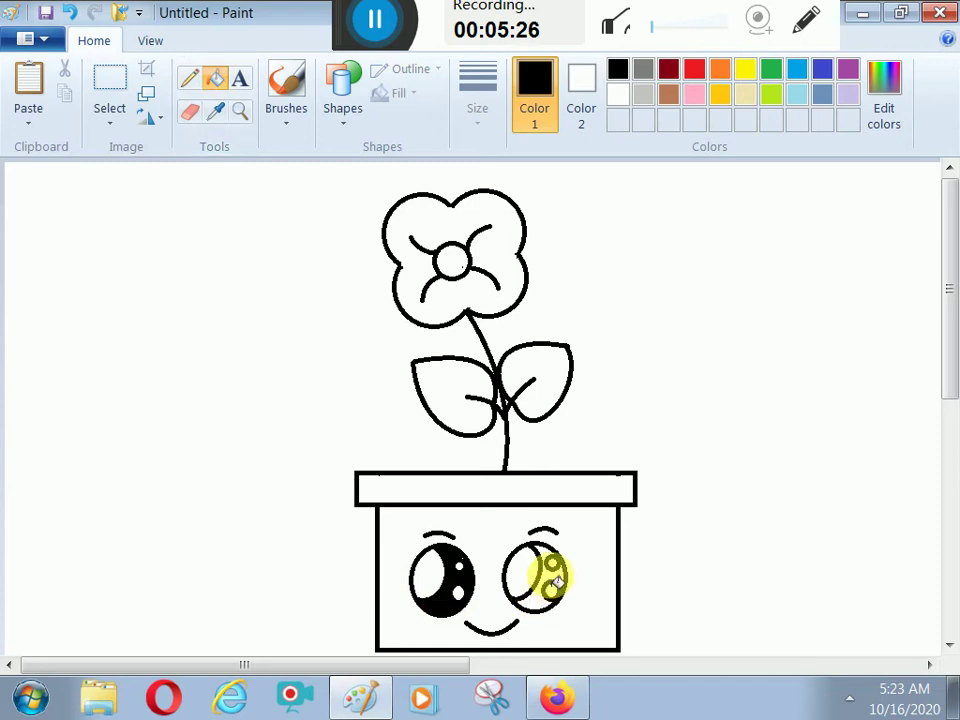
left_click(549, 574)
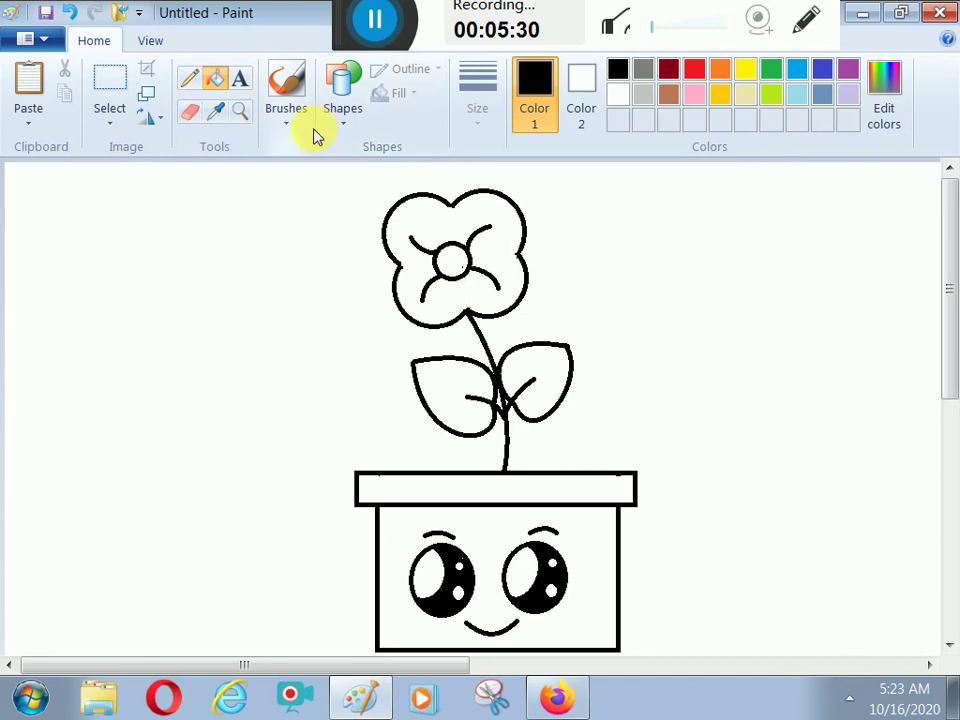
Step: Draw a small pointed eyelash outline with curves at the outer upper edge of each eye
left_click(346, 122)
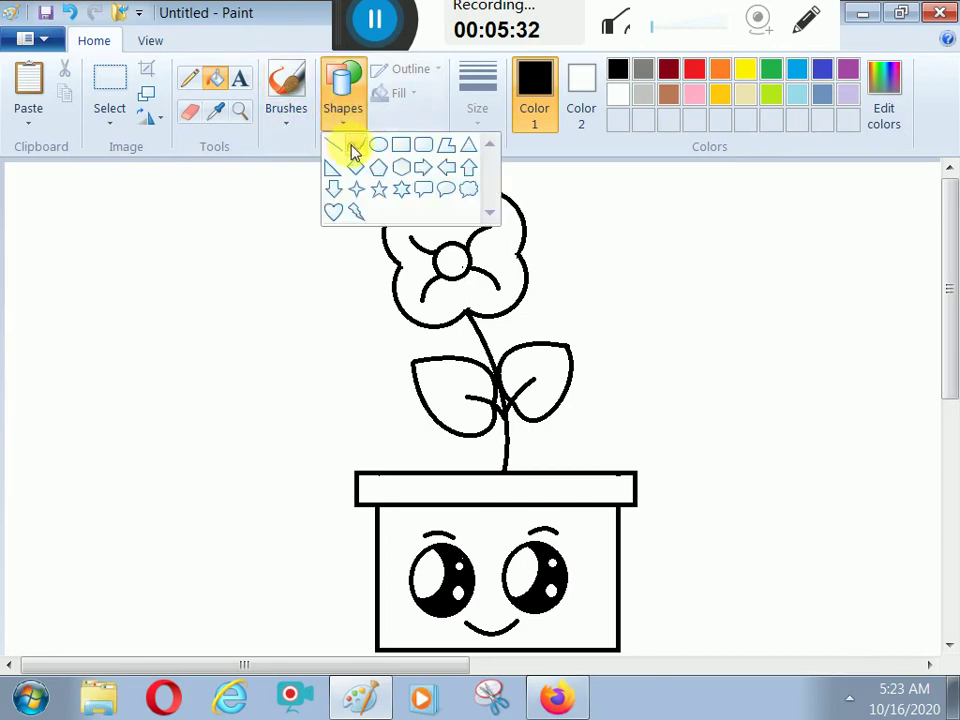
left_click(374, 148)
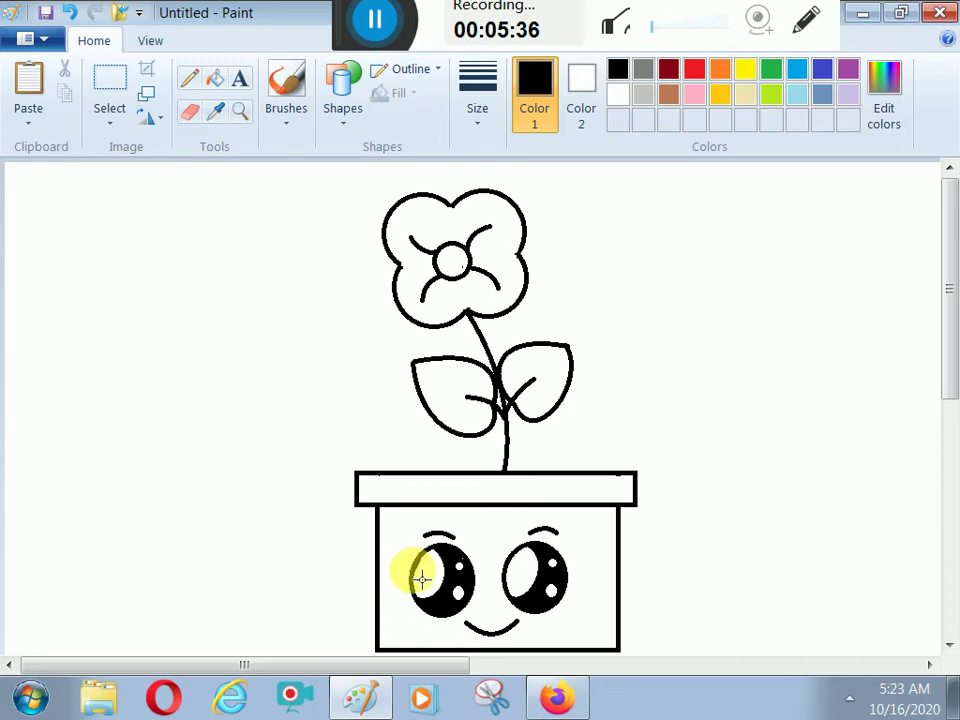
mouse_move(397, 548)
left_mouse_down()
mouse_move(410, 570)
mouse_move(391, 545)
left_mouse_up()
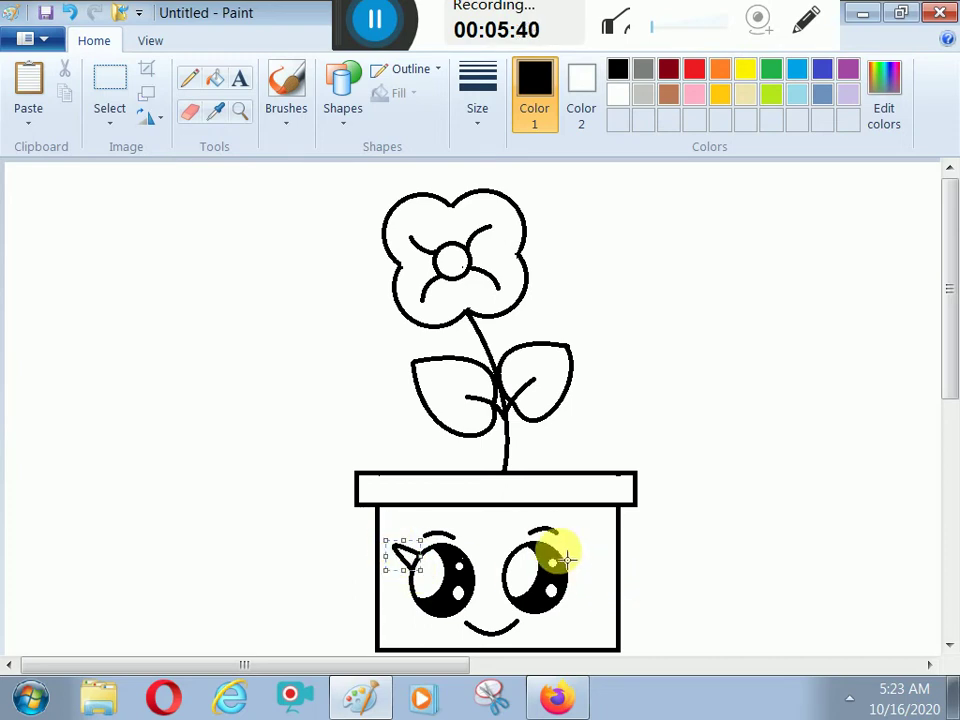
left_click_drag(568, 561, 599, 552)
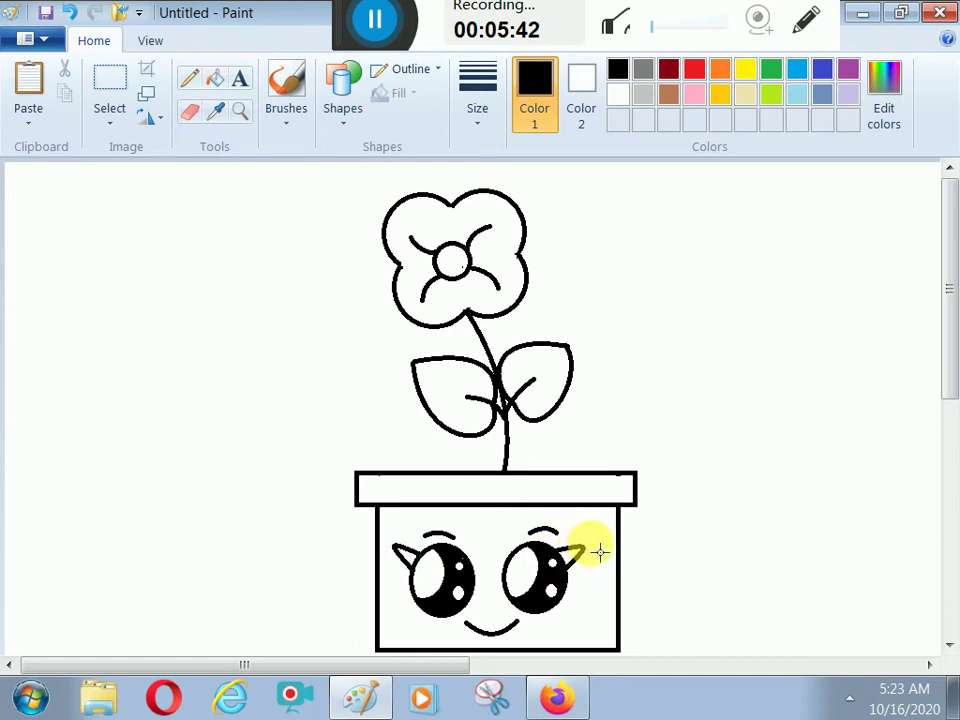
left_click(593, 555)
left_click(598, 551)
Step: Try to fill the right eye's lash with black, and undo back to before the right lash outline
left_click(239, 81)
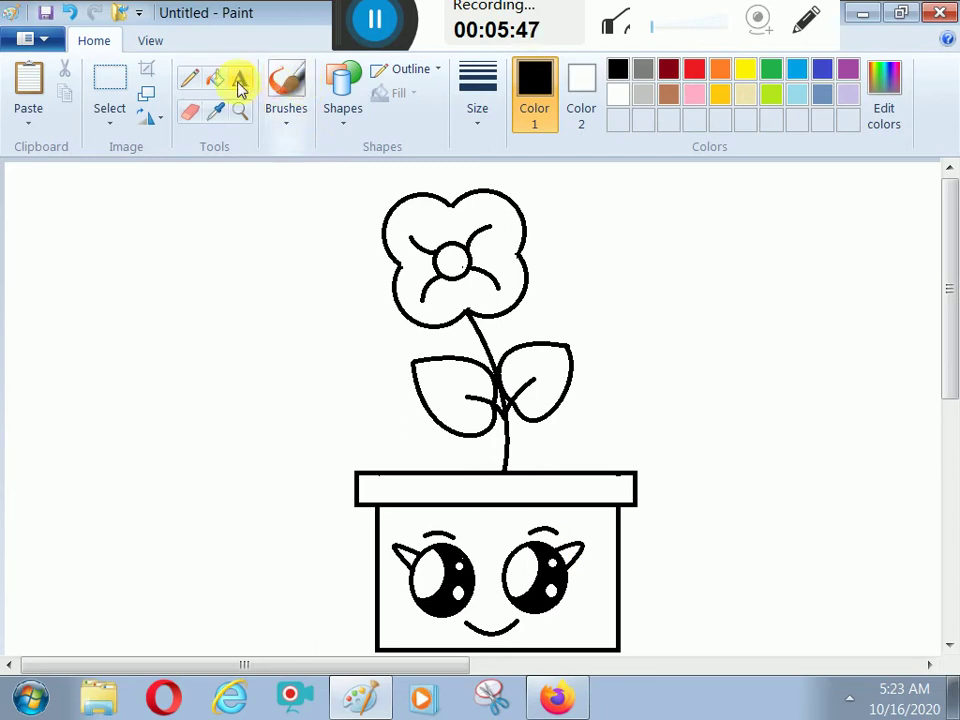
left_click(216, 80)
left_click(581, 563)
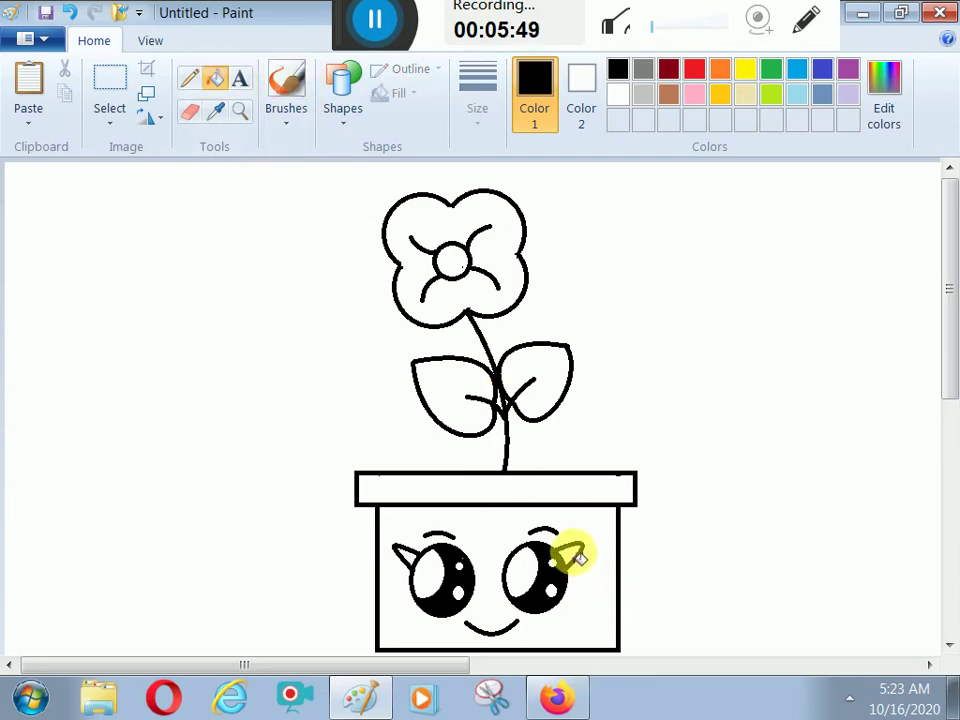
left_click(69, 12)
left_click(69, 12)
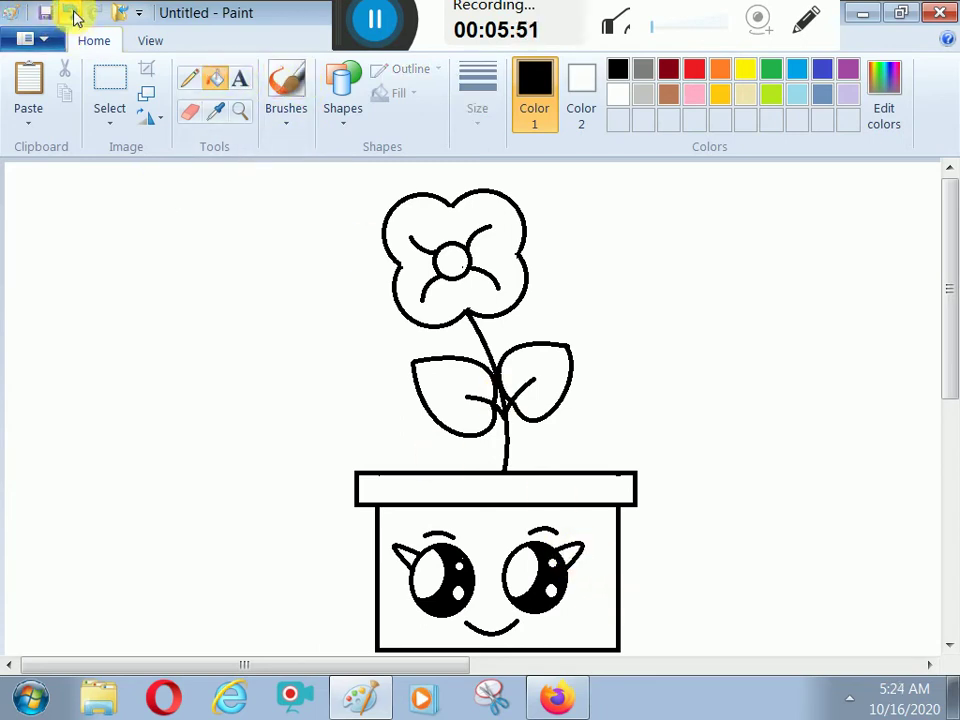
Step: Redraw the pointed lash outline on the right eye with a curve and fill both lashes with black
left_click(343, 95)
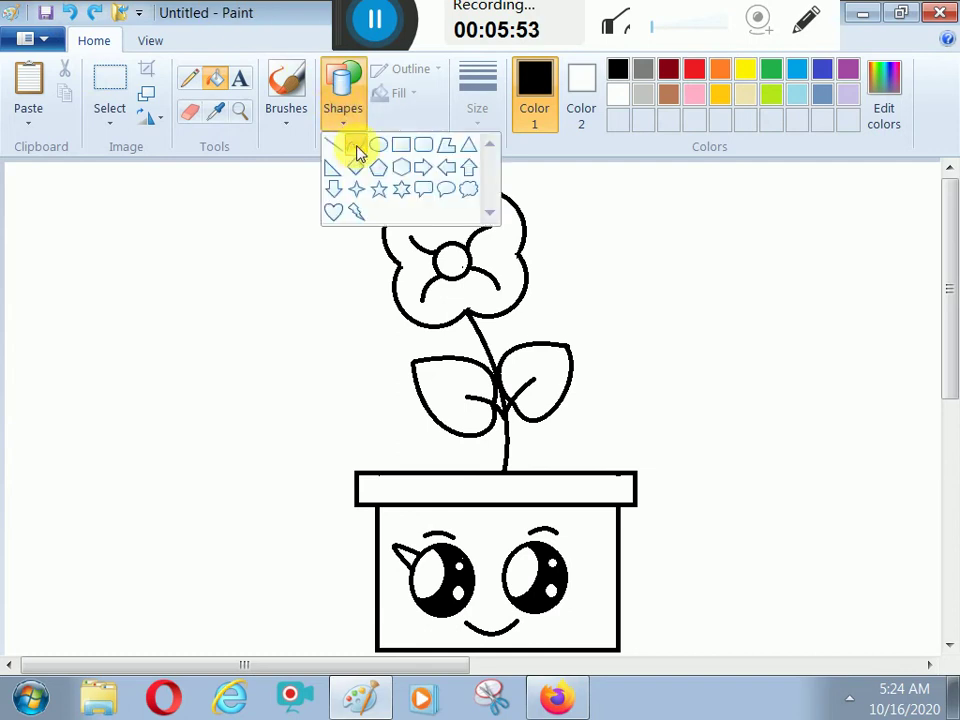
left_click(354, 152)
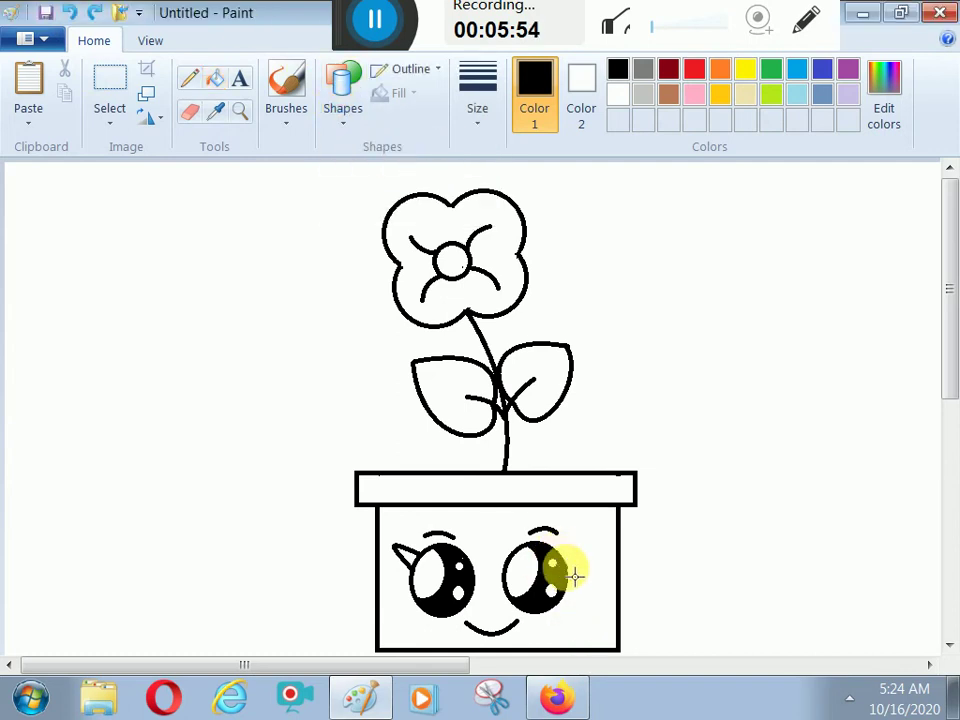
left_click_drag(576, 576, 592, 556)
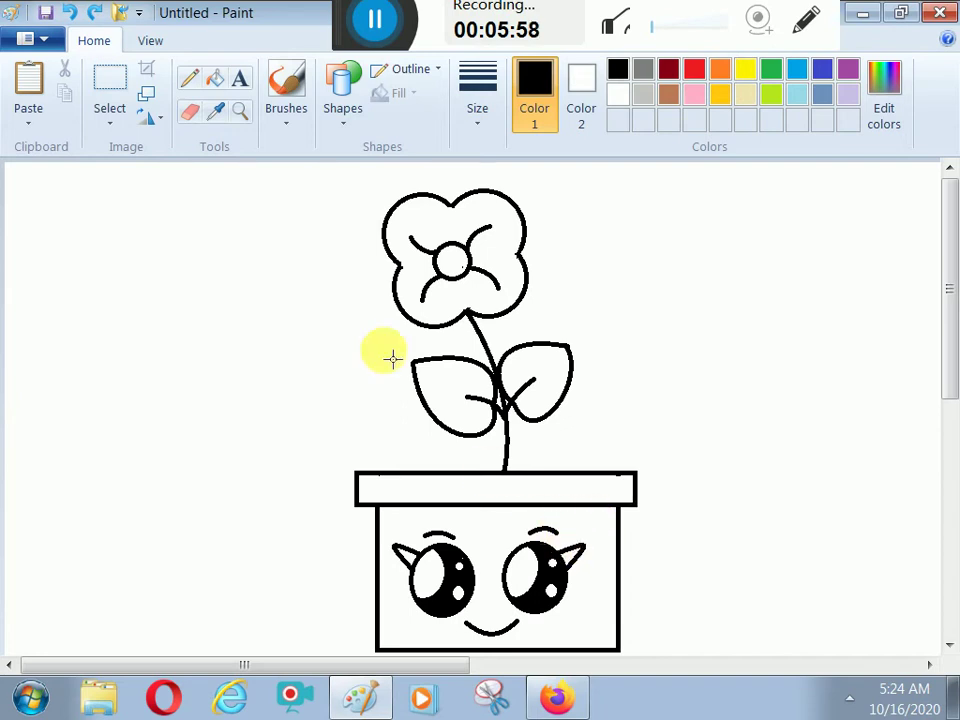
left_click(214, 80)
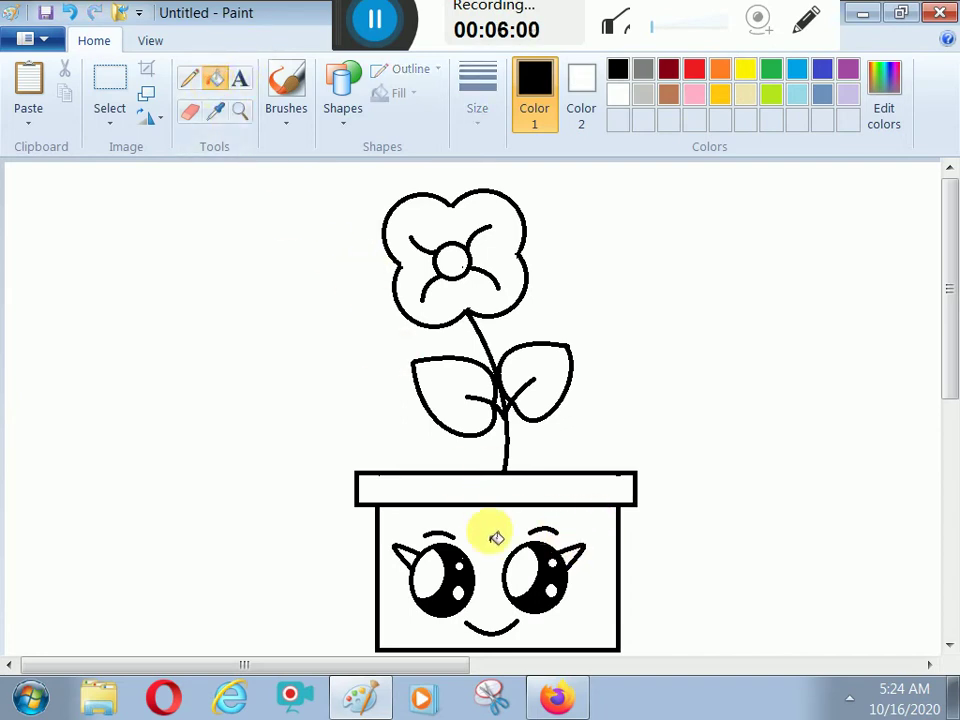
left_click(417, 565)
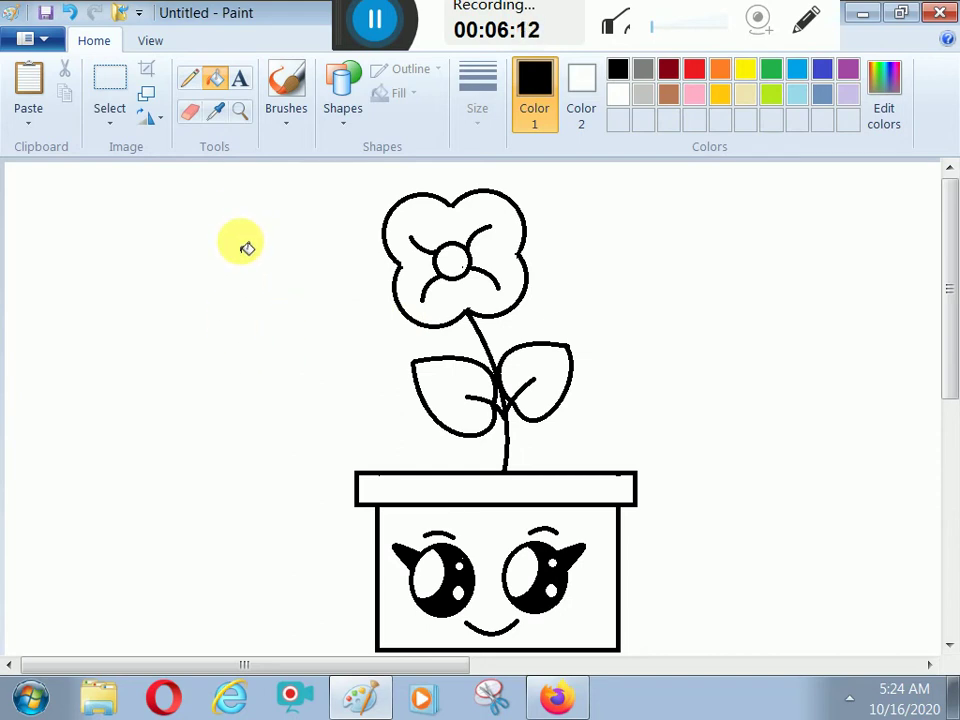
Step: Thicken the stem with another curve from the flower's base to the pot's rim
left_click(352, 110)
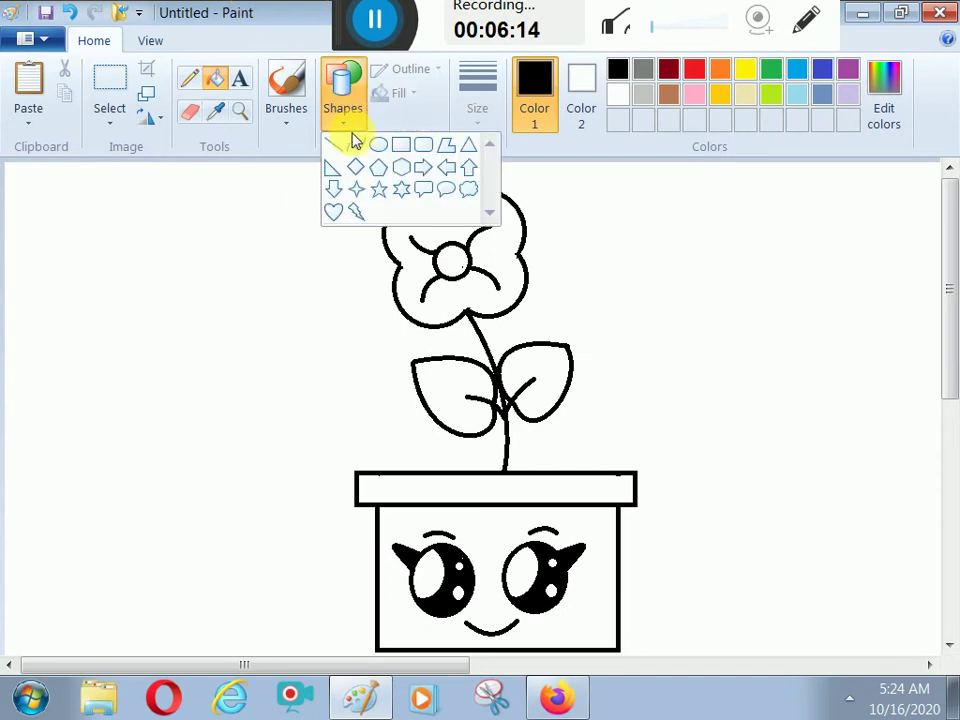
left_click(352, 143)
mouse_move(467, 313)
left_mouse_down()
mouse_move(506, 429)
mouse_move(510, 476)
mouse_move(512, 346)
mouse_move(531, 456)
left_mouse_up()
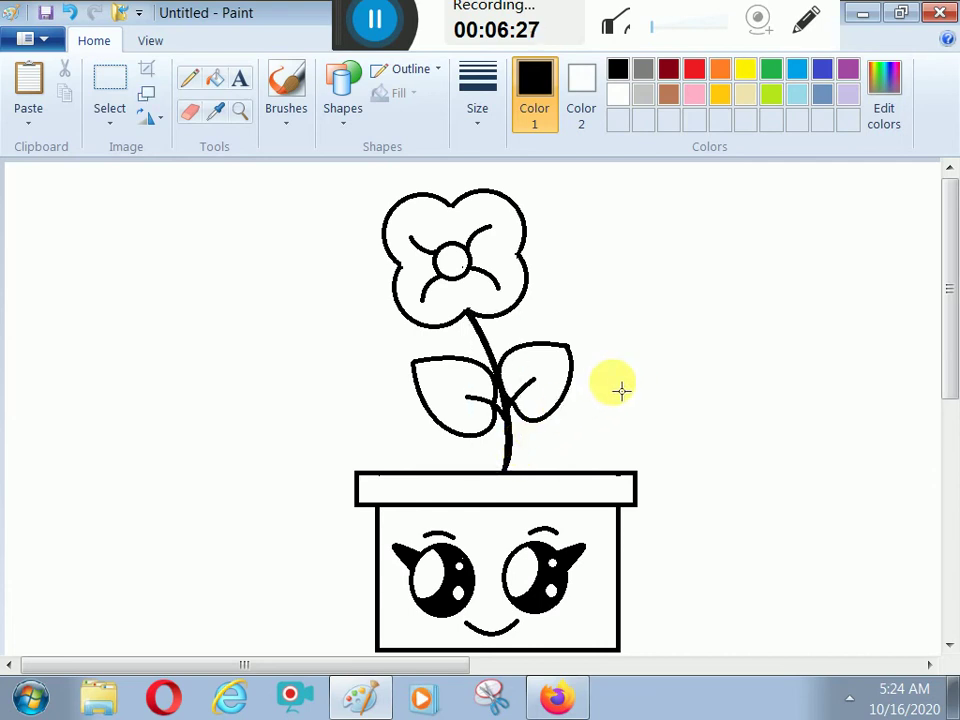
Step: Draw four heart outlines around the plant, a larger one beside the flower and a smaller one beside the leaf on each side
left_click(342, 122)
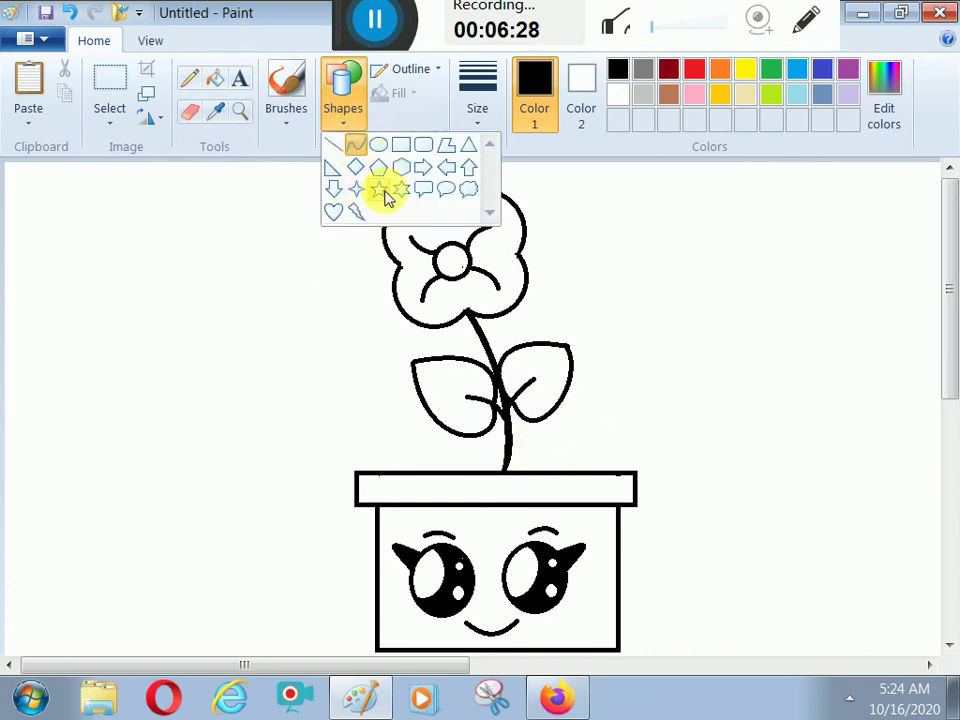
left_click(336, 215)
mouse_move(290, 268)
left_mouse_down()
mouse_move(349, 332)
mouse_move(349, 309)
left_mouse_up()
left_click_drag(360, 361, 394, 387)
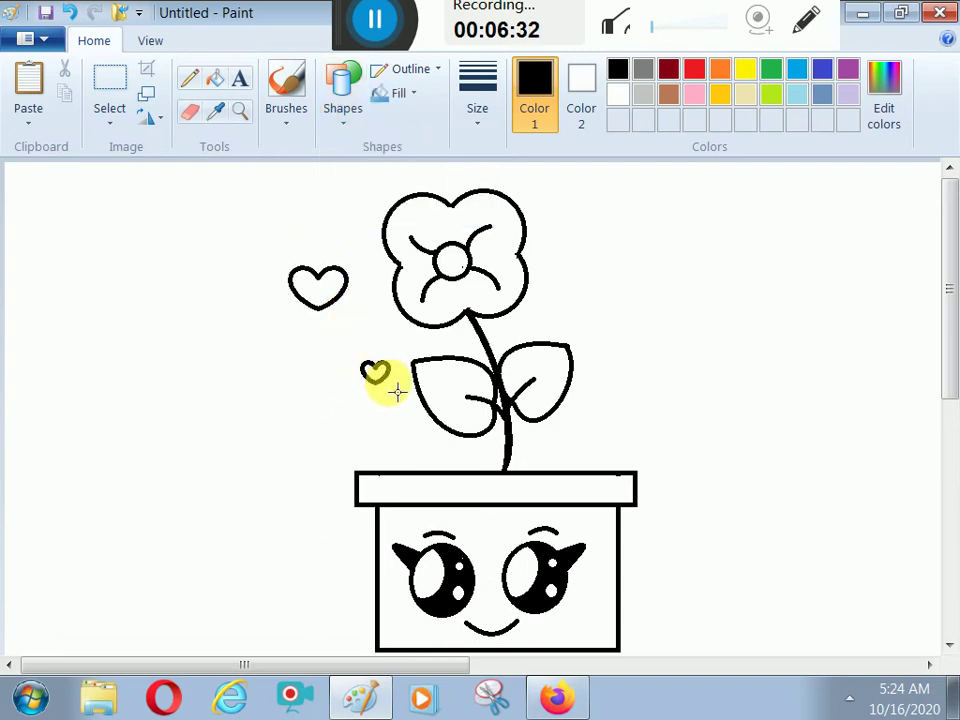
left_click_drag(556, 211, 605, 254)
left_click_drag(591, 357, 628, 386)
Step: Draw three small gold four-point stars: one left of the small left heart, one above and one below the small right heart
left_click(352, 116)
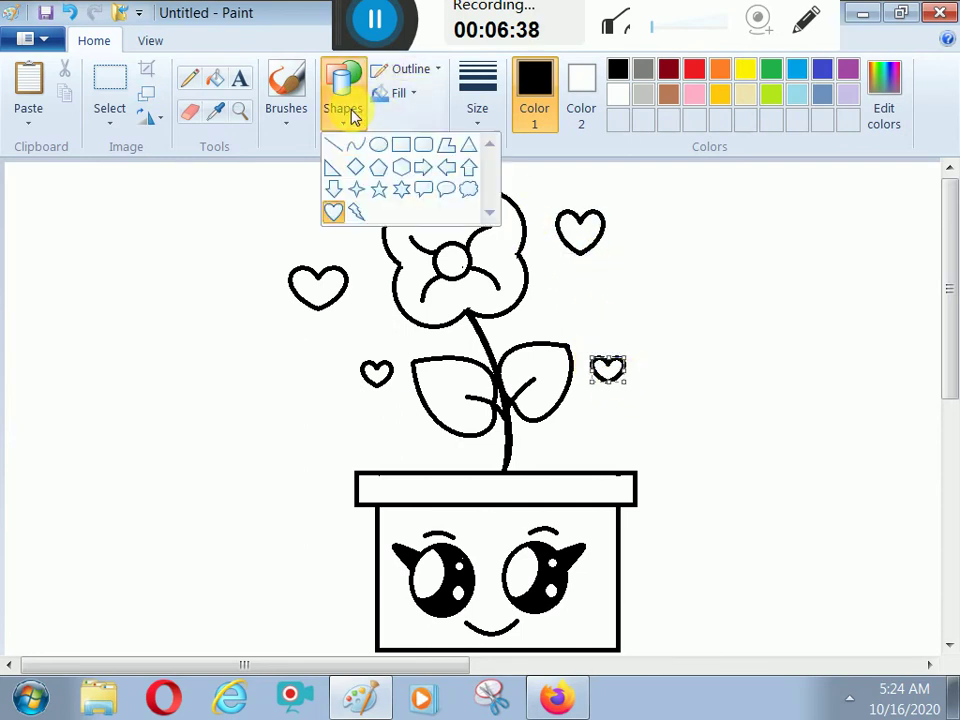
left_click(360, 192)
left_click_drag(294, 345, 346, 397)
key("ctrl+z")
left_click(720, 95)
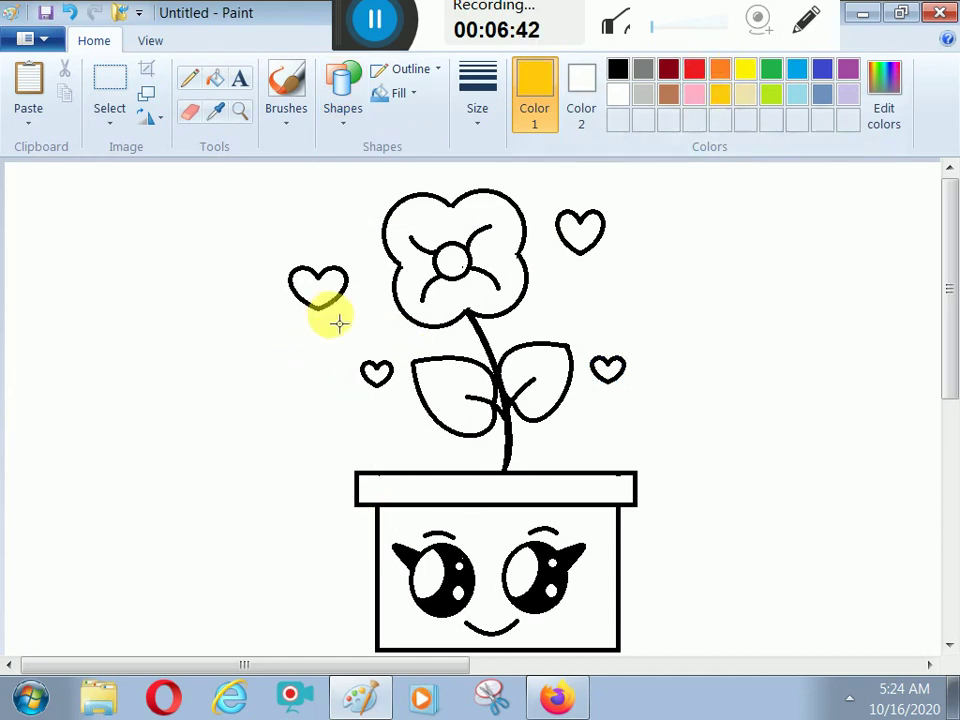
left_click_drag(306, 352, 352, 394)
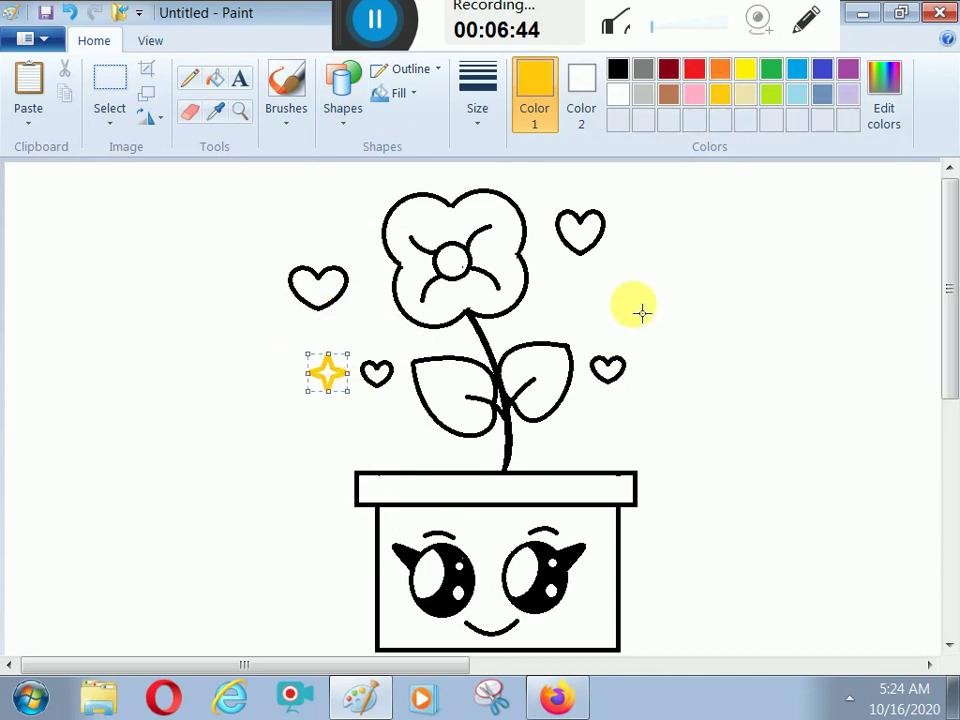
left_click_drag(596, 283, 634, 322)
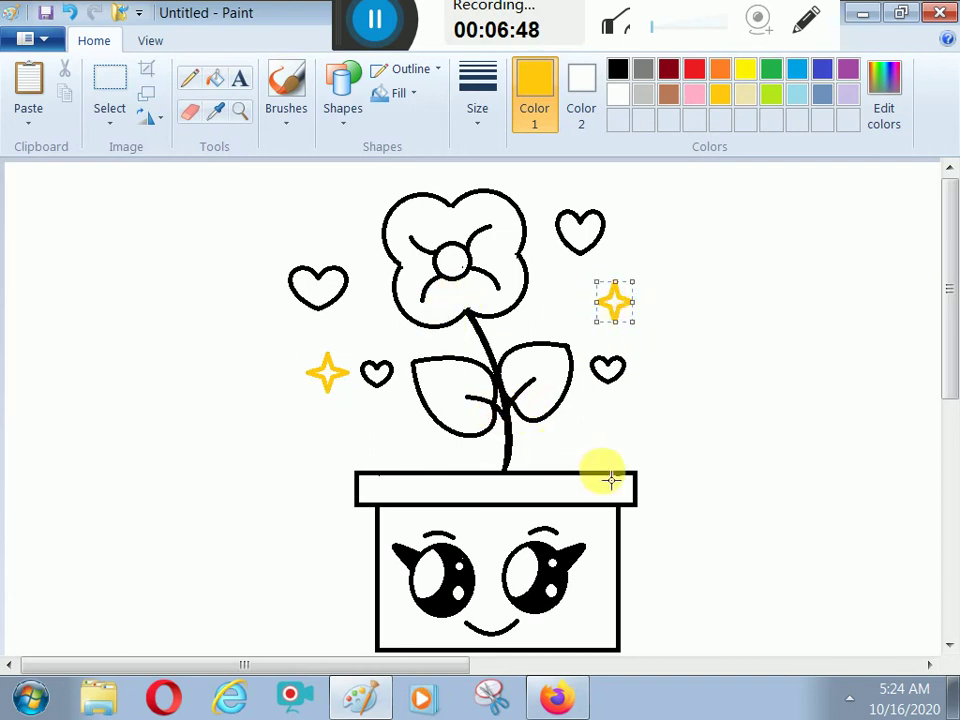
left_click(602, 400)
left_click_drag(633, 432, 596, 393)
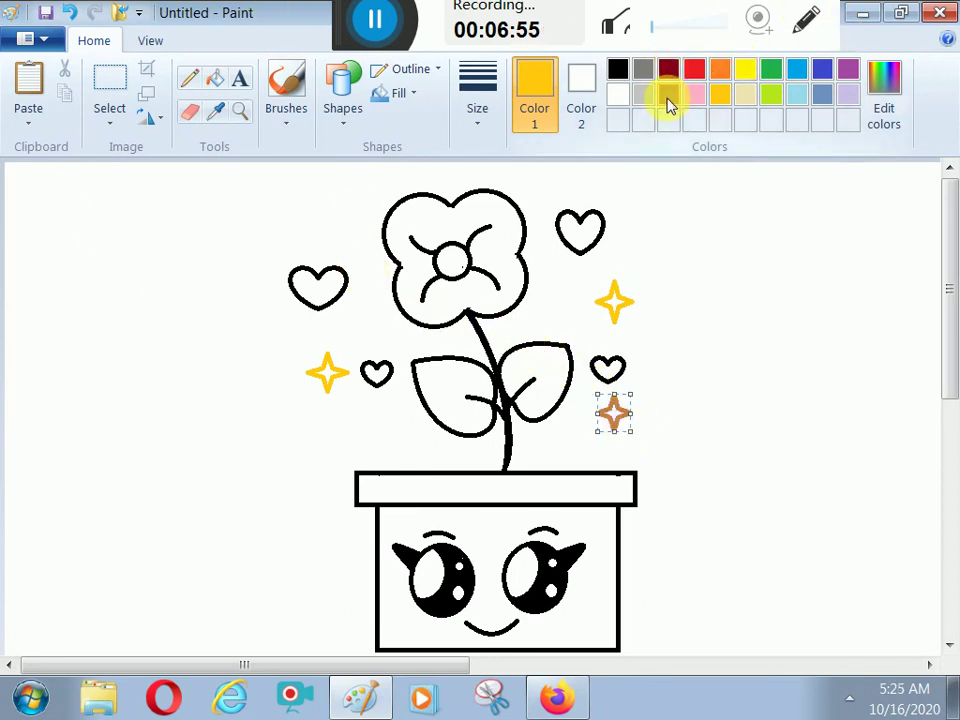
left_click(720, 95)
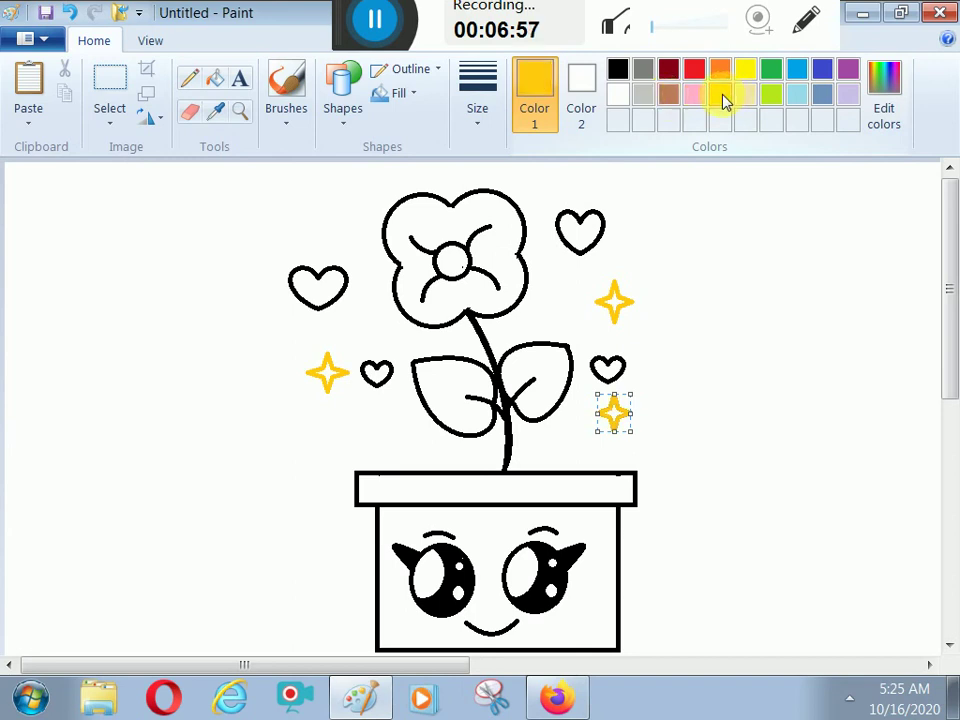
left_click(745, 192)
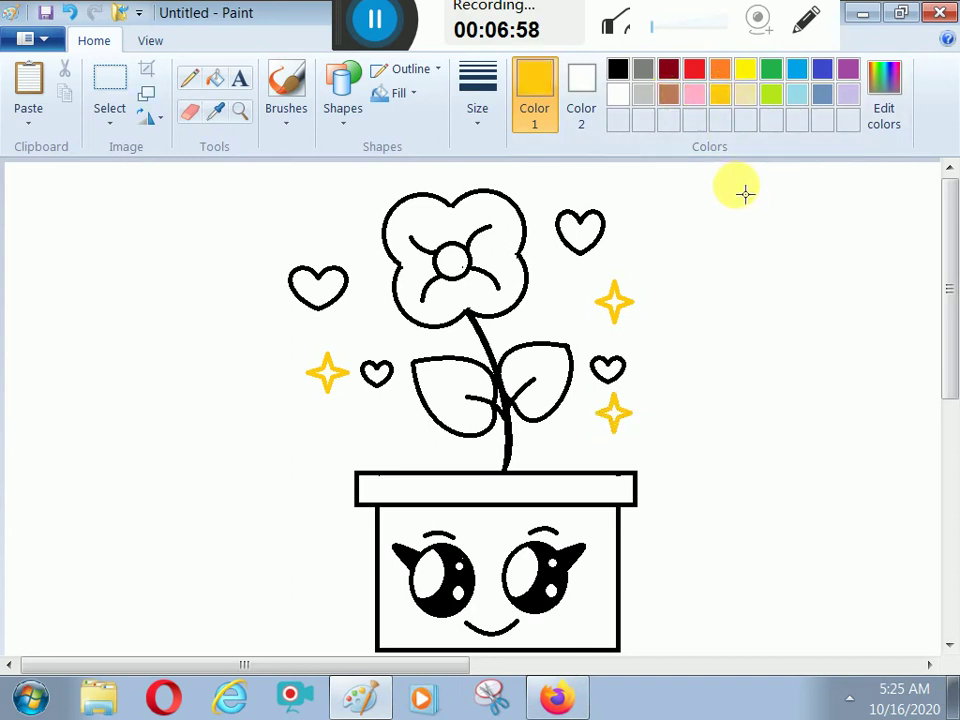
Step: Fill all four hearts with red
left_click(696, 69)
left_click(216, 85)
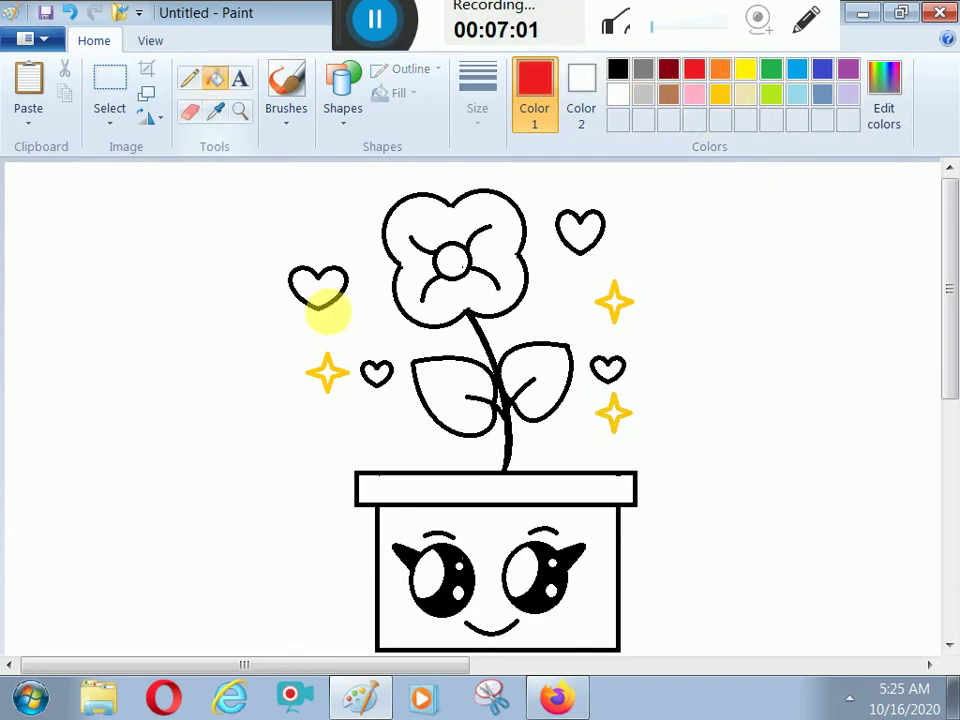
left_click(377, 374)
left_click(317, 285)
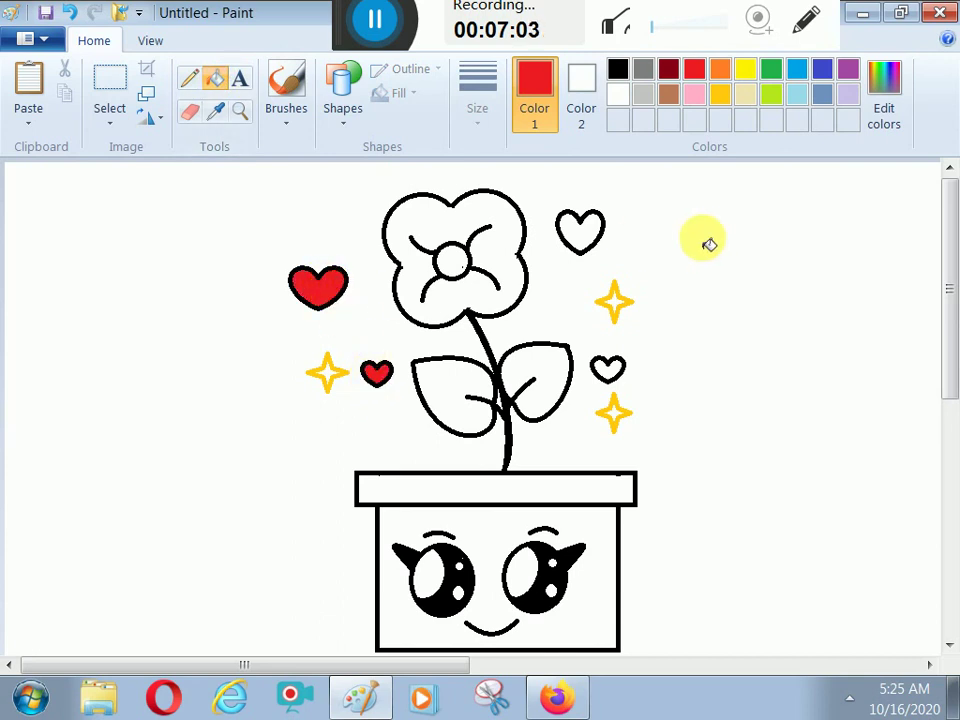
left_click(583, 231)
left_click(607, 369)
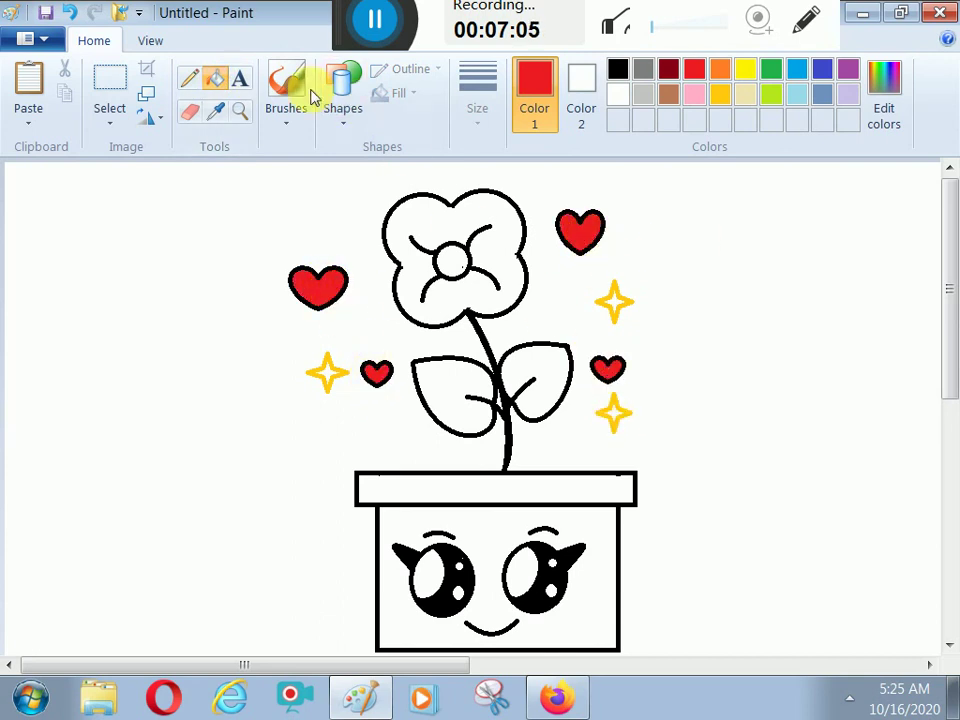
Step: Draw small white highlight marks near the upper left of each heart using the Pencil at its thickest size
left_click(190, 80)
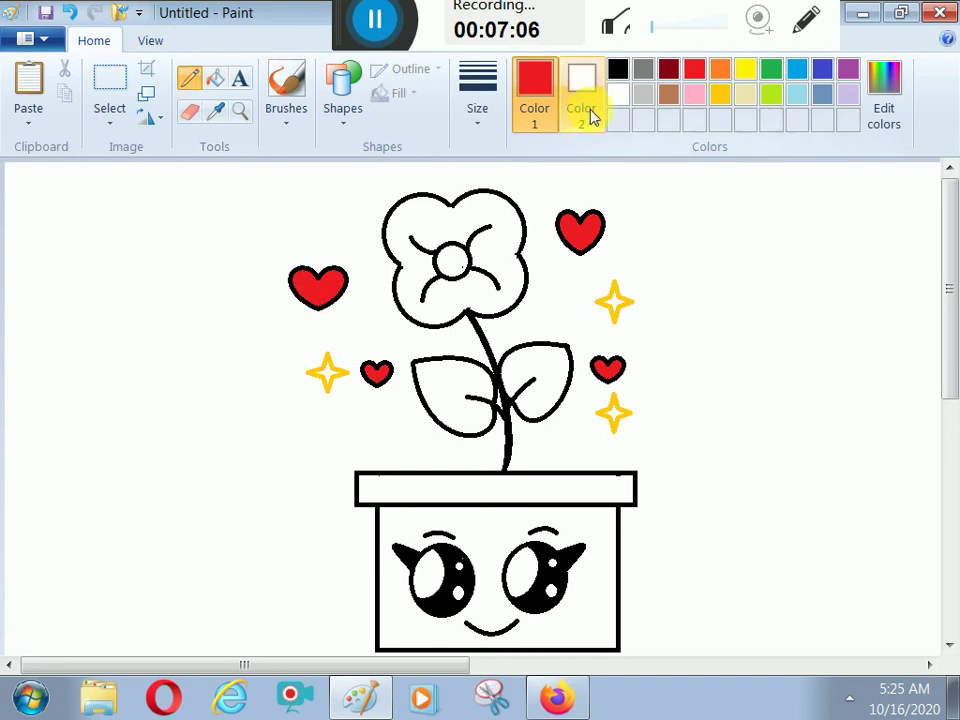
left_click(618, 94)
left_click(478, 118)
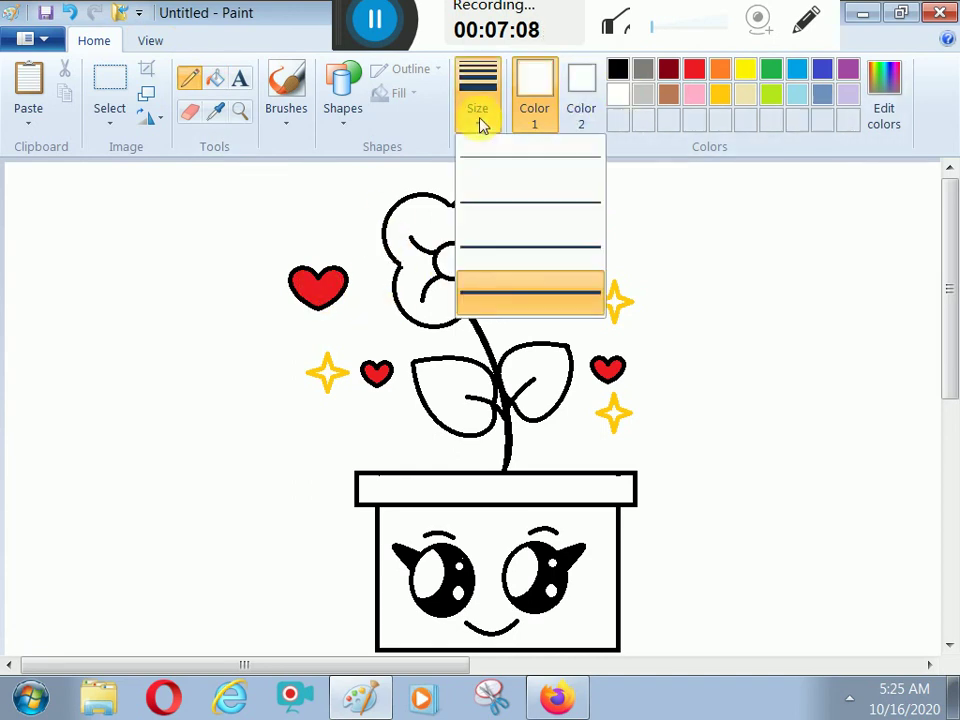
left_click(491, 296)
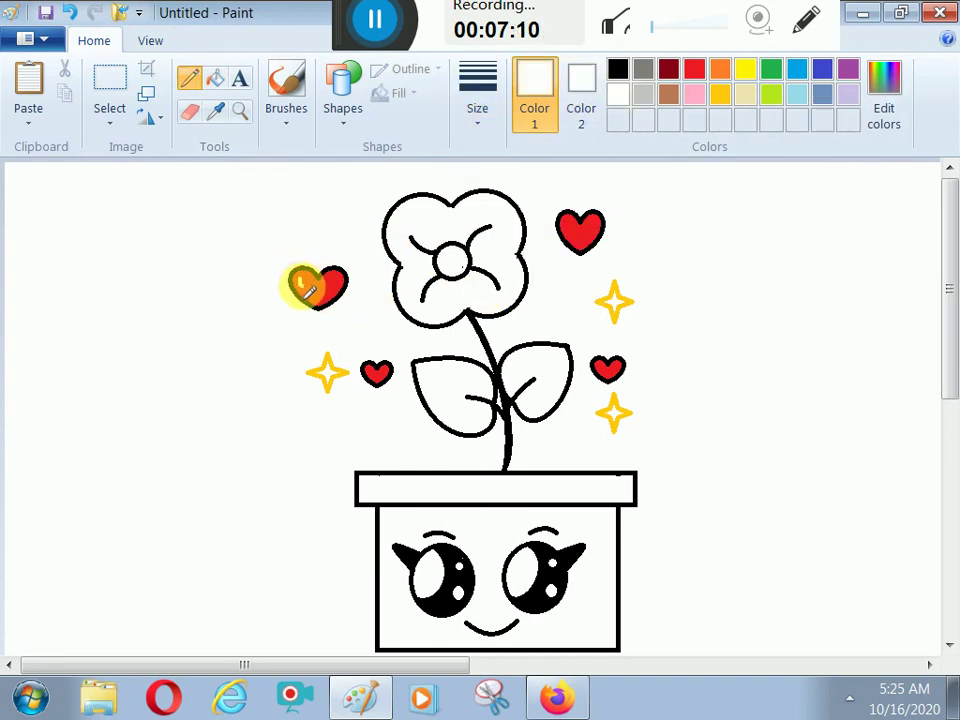
left_click_drag(302, 281, 301, 290)
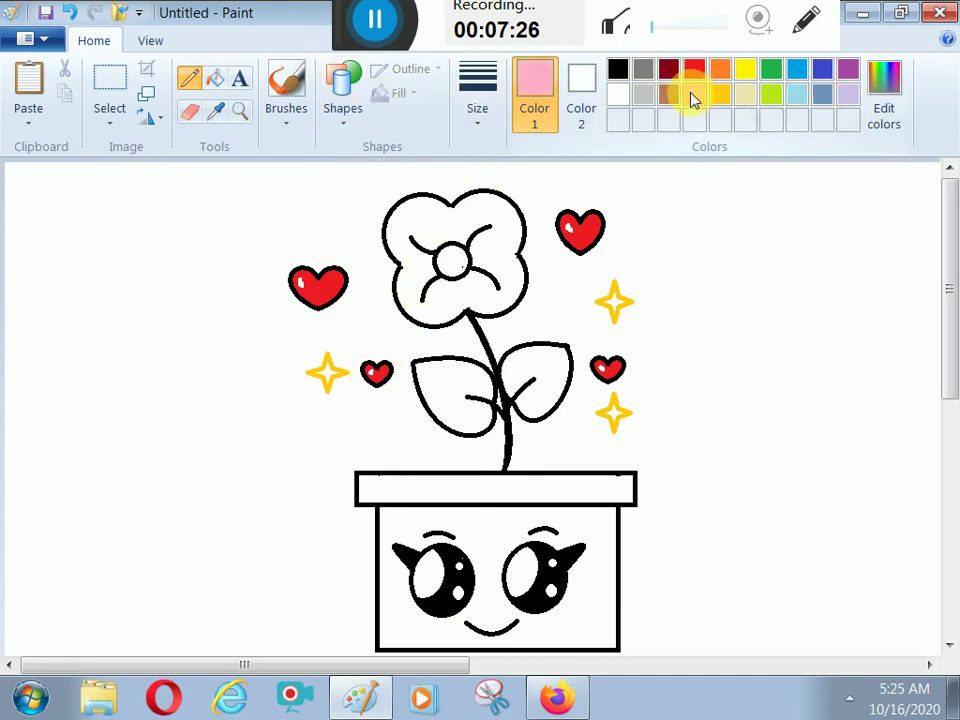
Step: Fill the flower's petals with orange
left_click(720, 72)
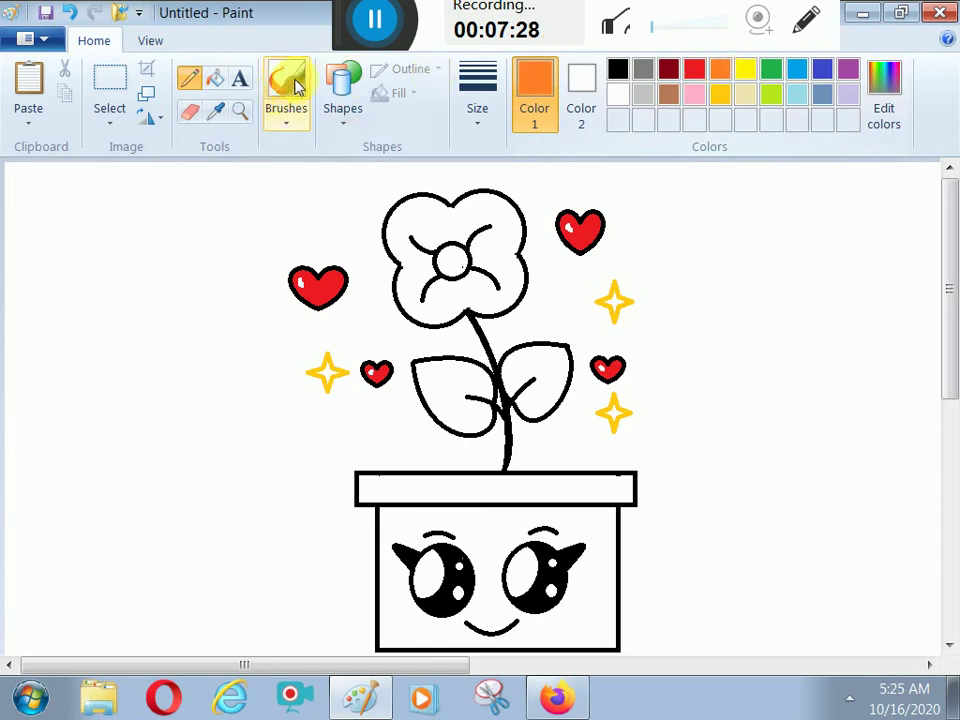
left_click(215, 78)
left_click(443, 229)
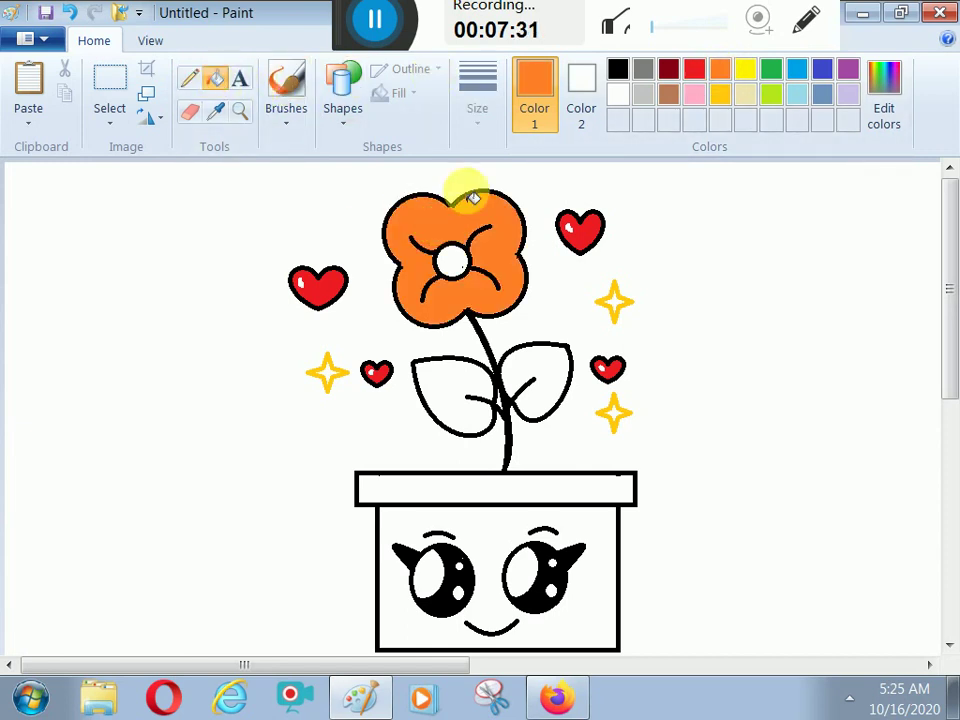
Step: Fill both leaves on the stem with green
left_click(768, 76)
left_click(525, 364)
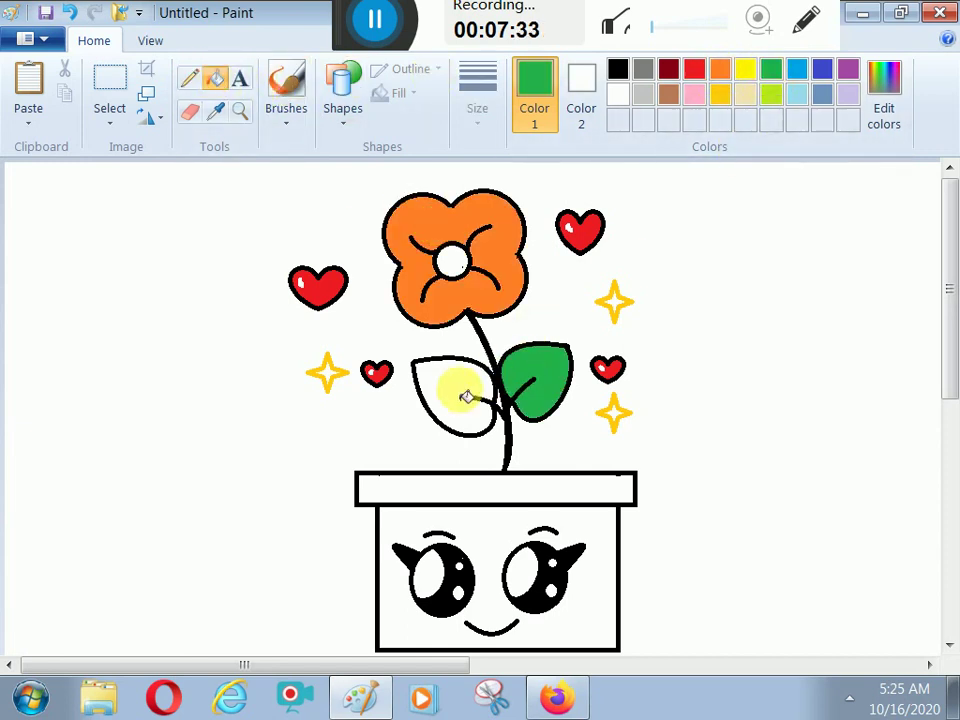
left_click(459, 392)
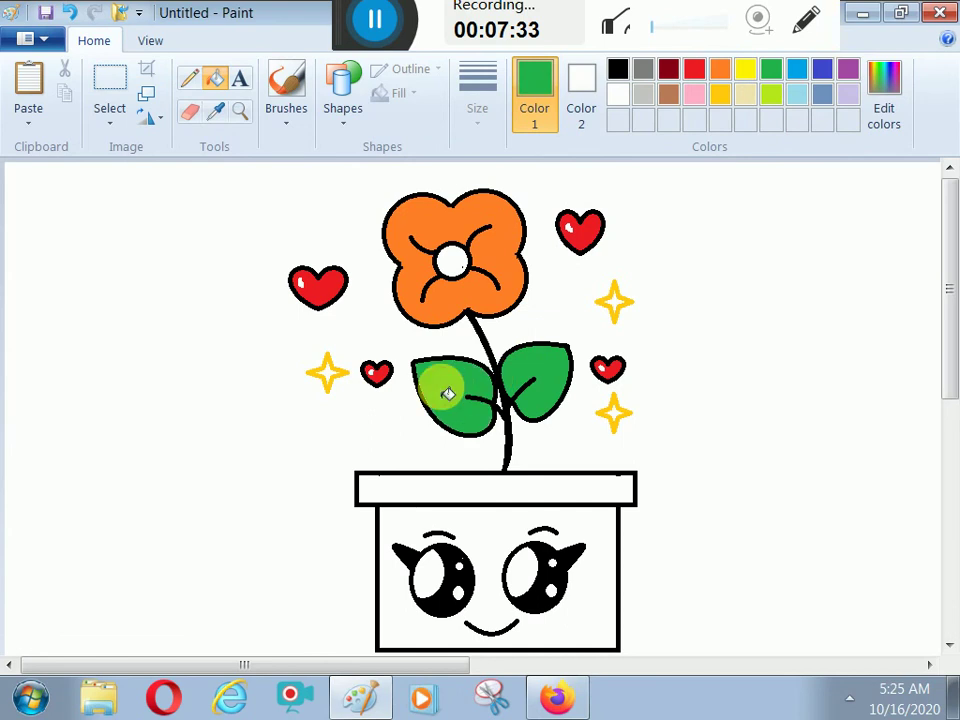
Step: Fill the pot's body with brown and its rim with a darker custom brown (red 137, green 85, blue 56), added to the custom colours
left_click(671, 97)
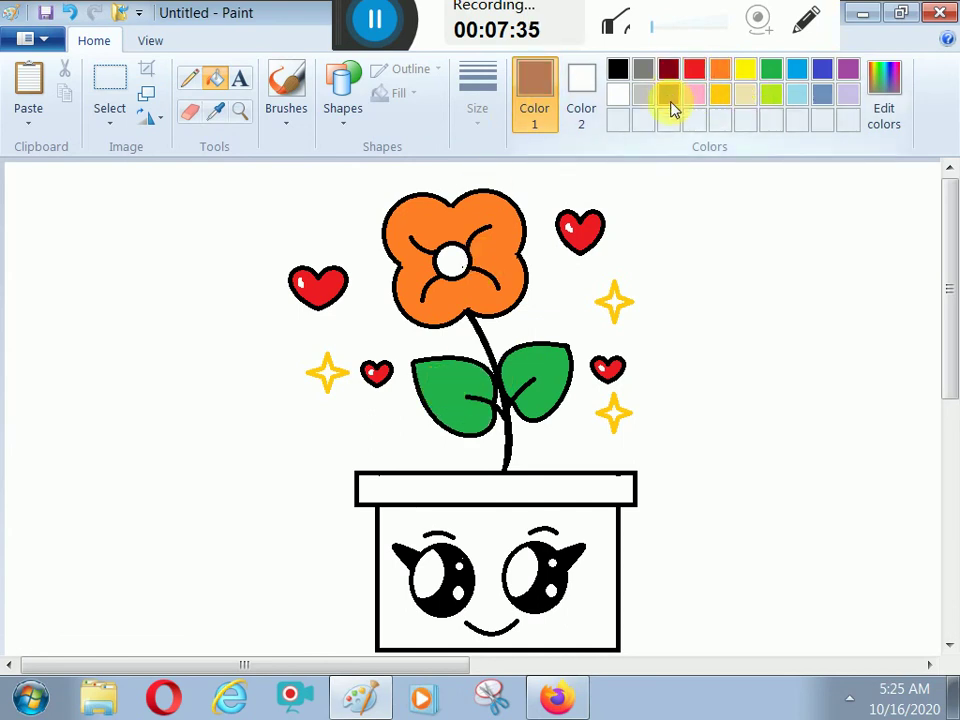
left_click(493, 525)
left_click(886, 100)
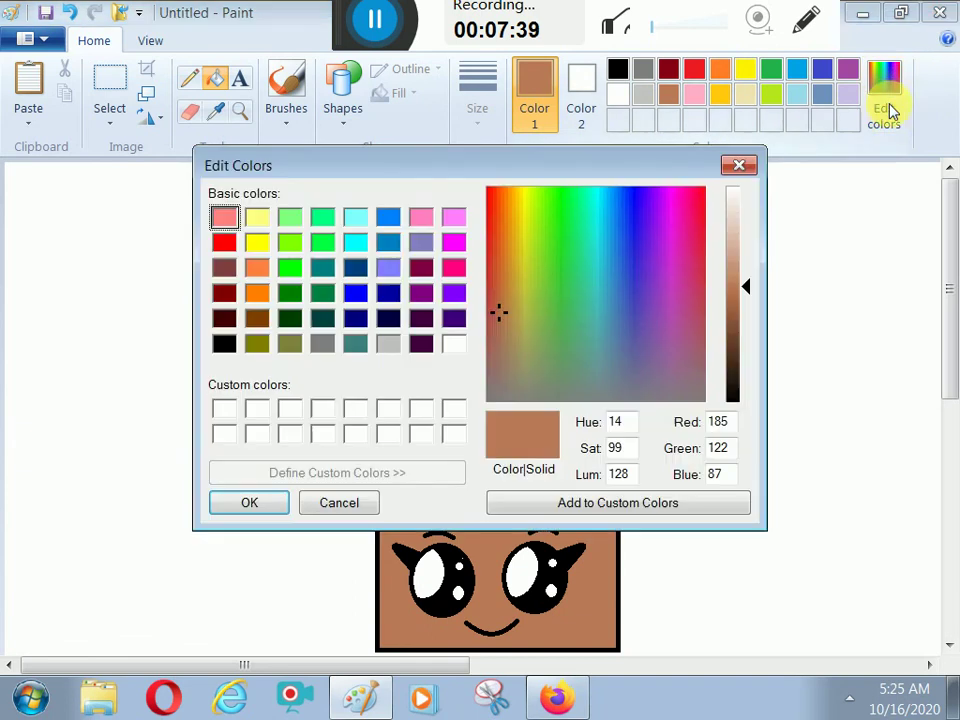
left_click_drag(748, 289, 754, 330)
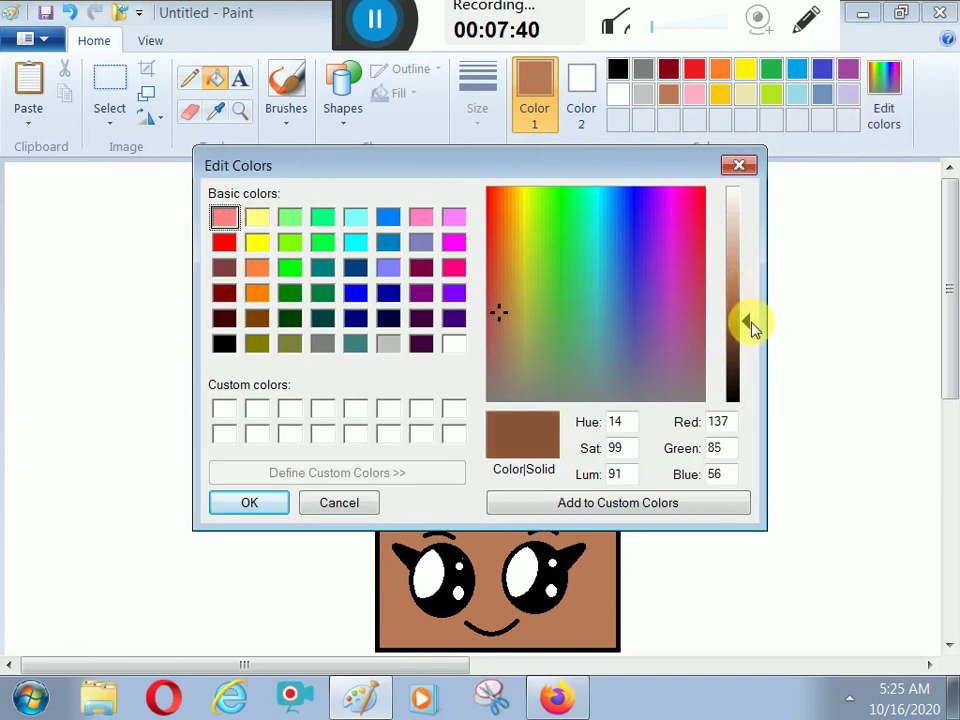
left_click(591, 503)
left_click(251, 502)
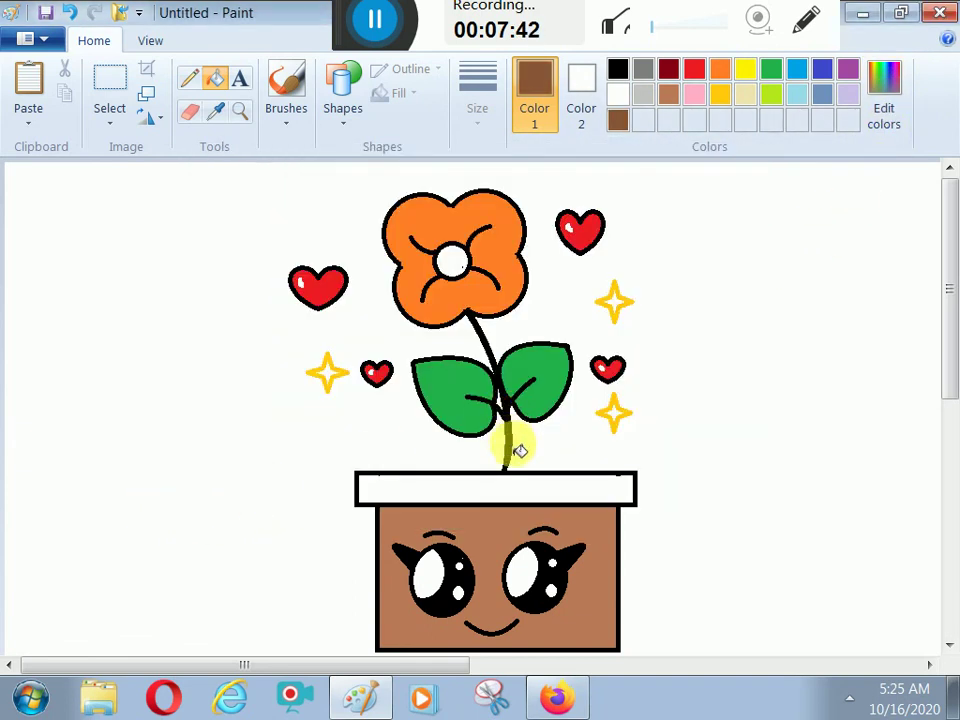
left_click(515, 485)
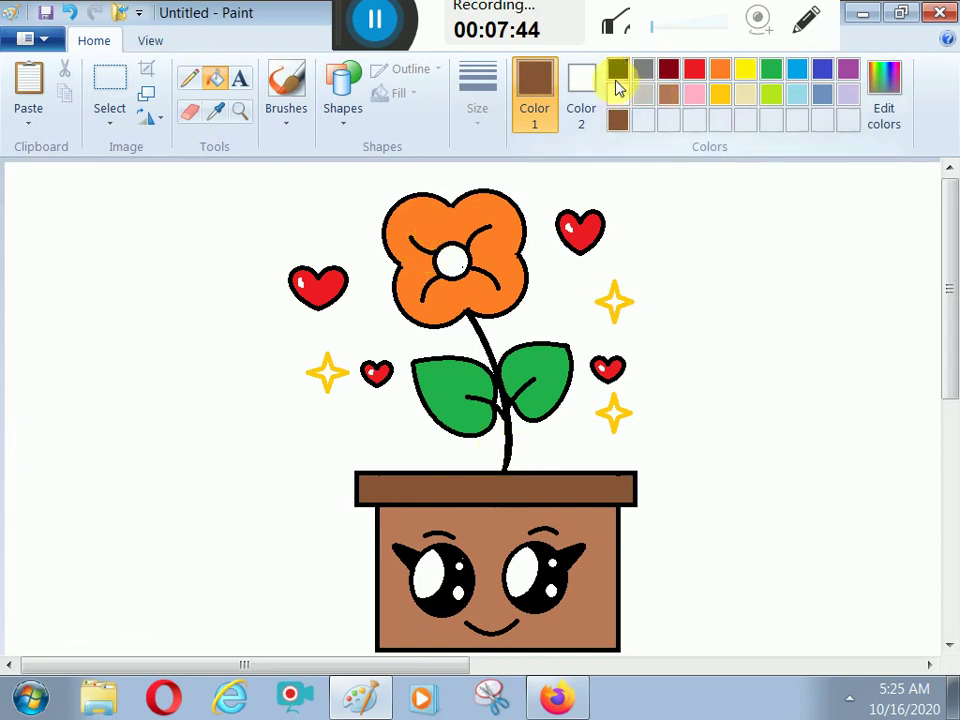
Step: Fill the flower's round centre with gold and its petals with red
left_click(720, 93)
left_click(448, 260)
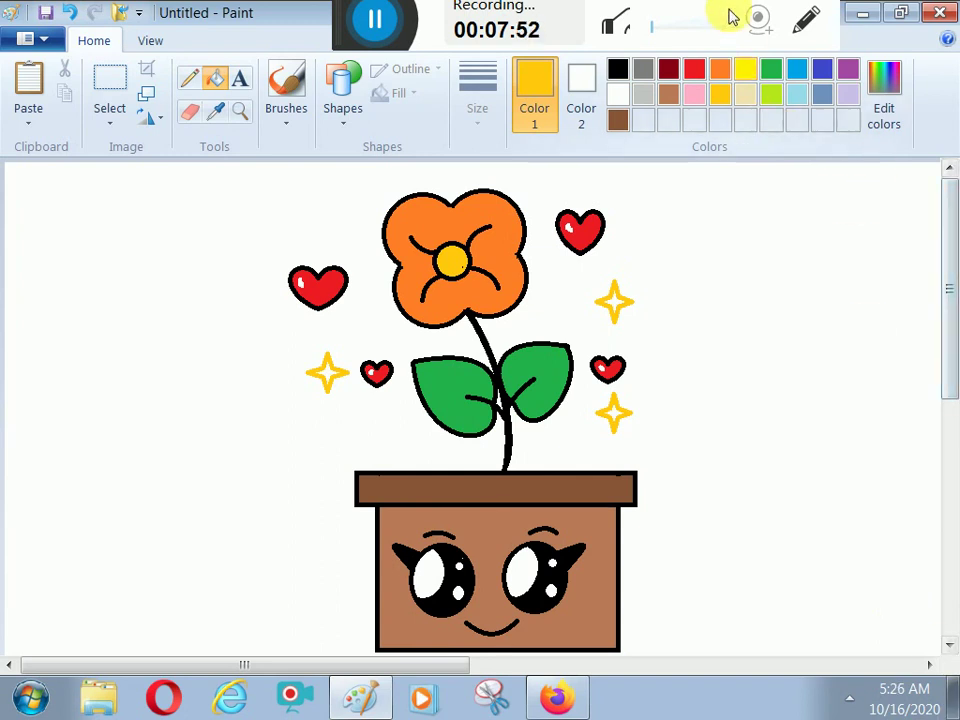
left_click(694, 70)
left_click(510, 250)
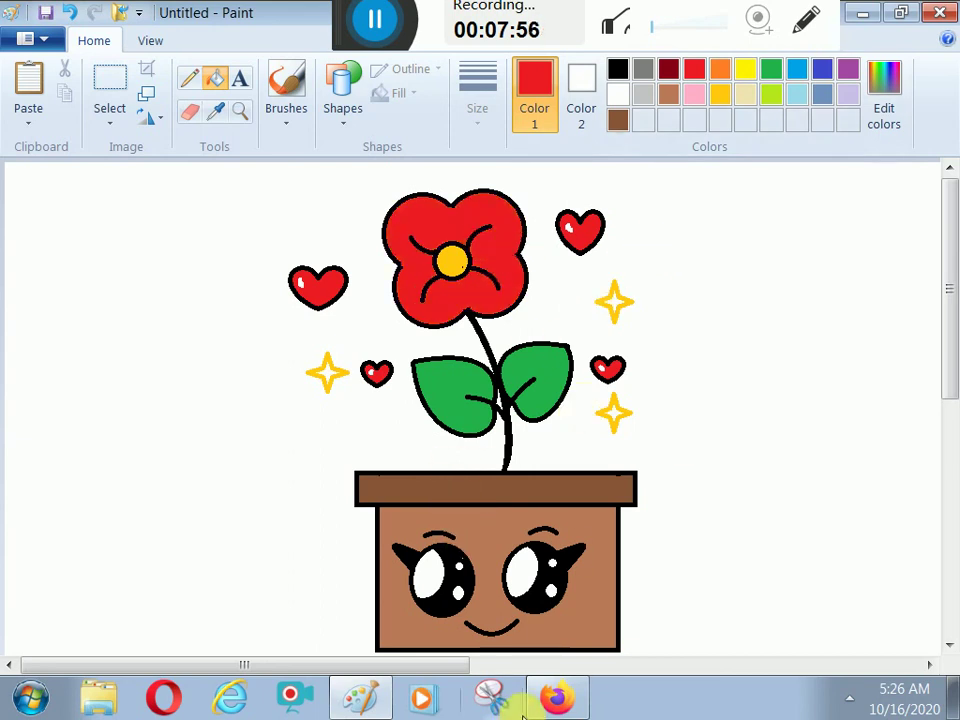
Step: Recolour all four hearts pink and fill the background around the drawing with light blue
left_click(694, 93)
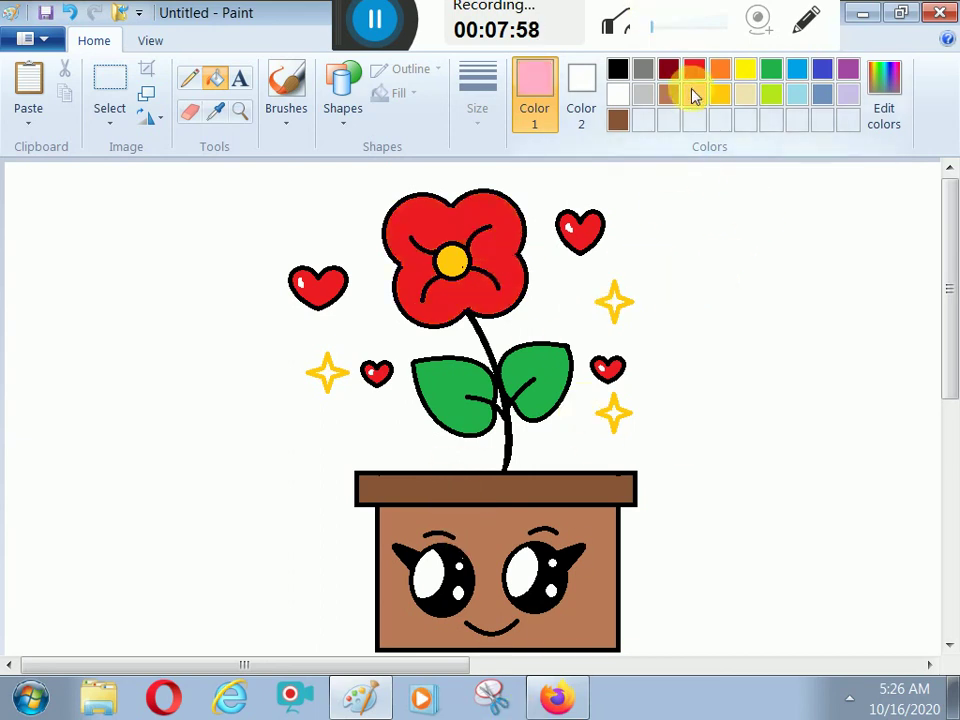
left_click(592, 231)
left_click(609, 369)
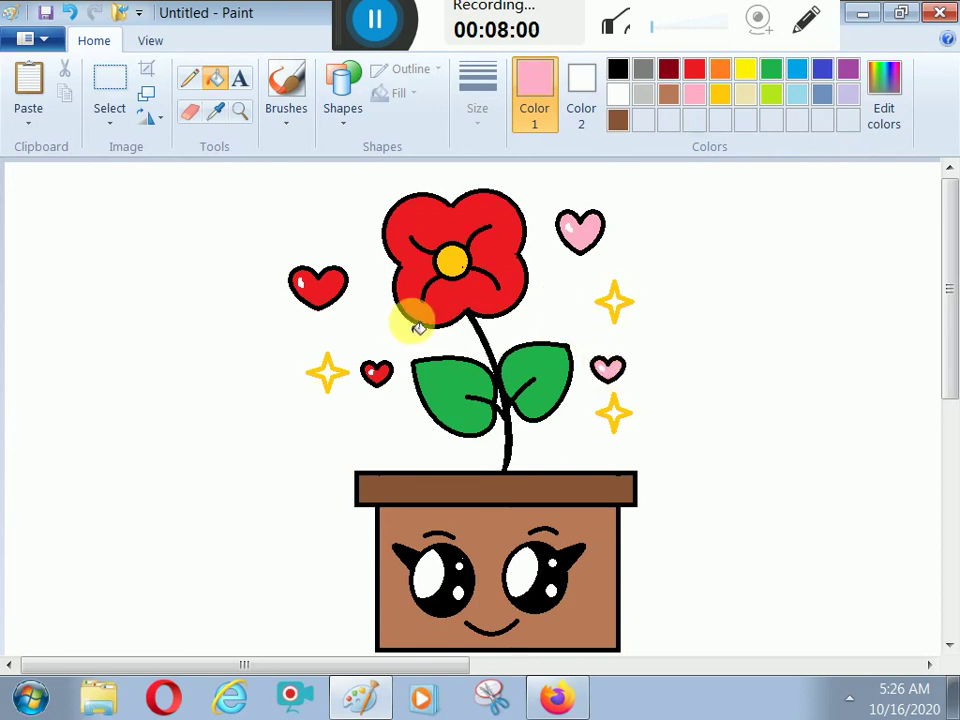
left_click(338, 289)
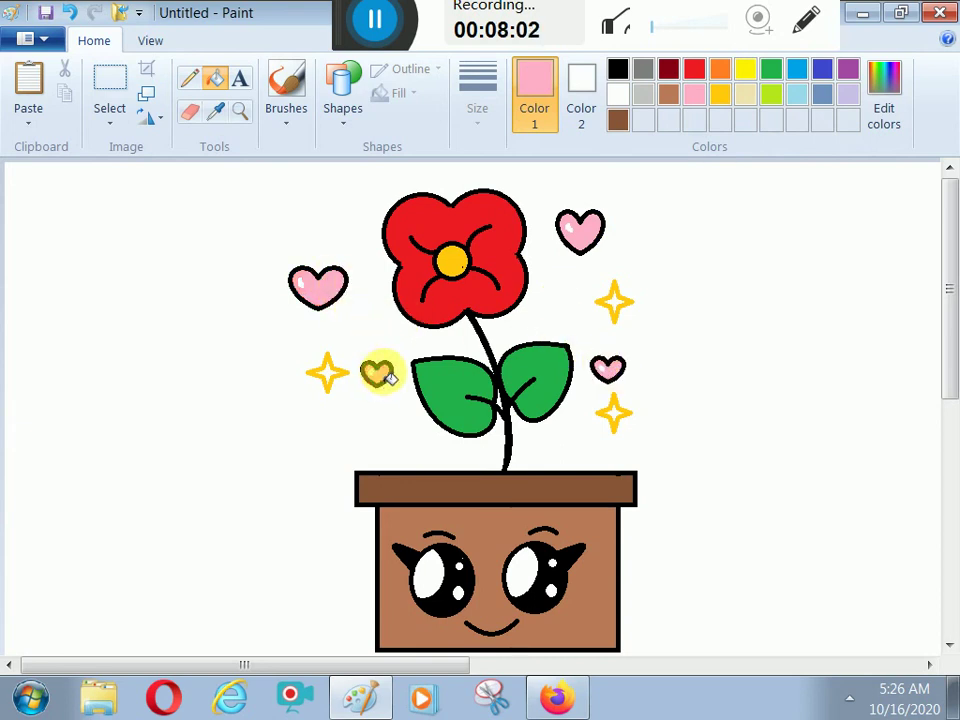
left_click(378, 373)
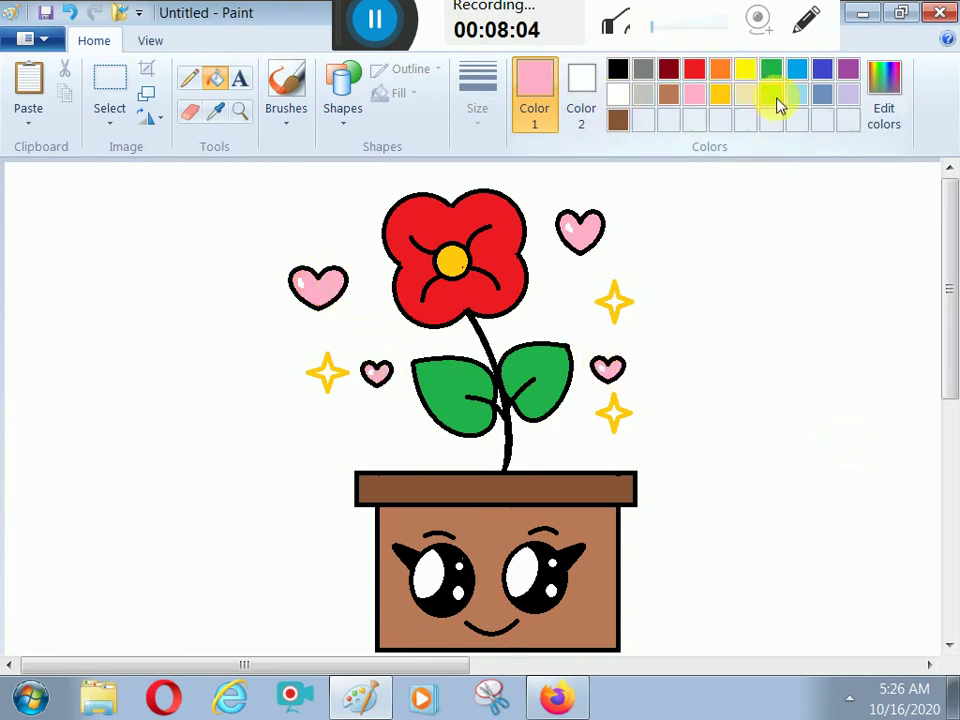
left_click(761, 319)
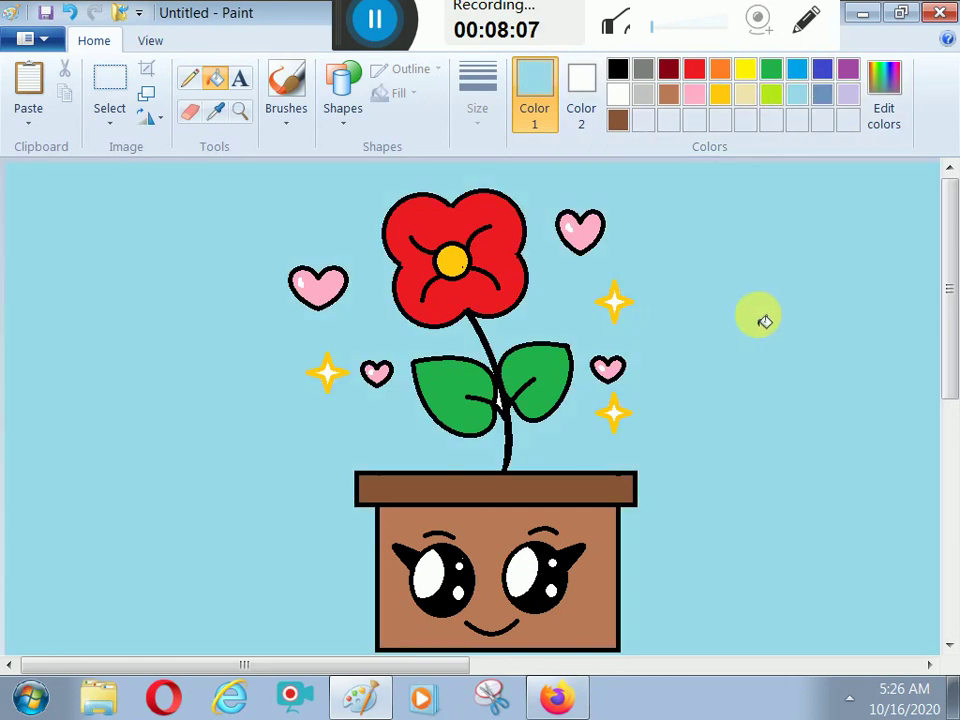